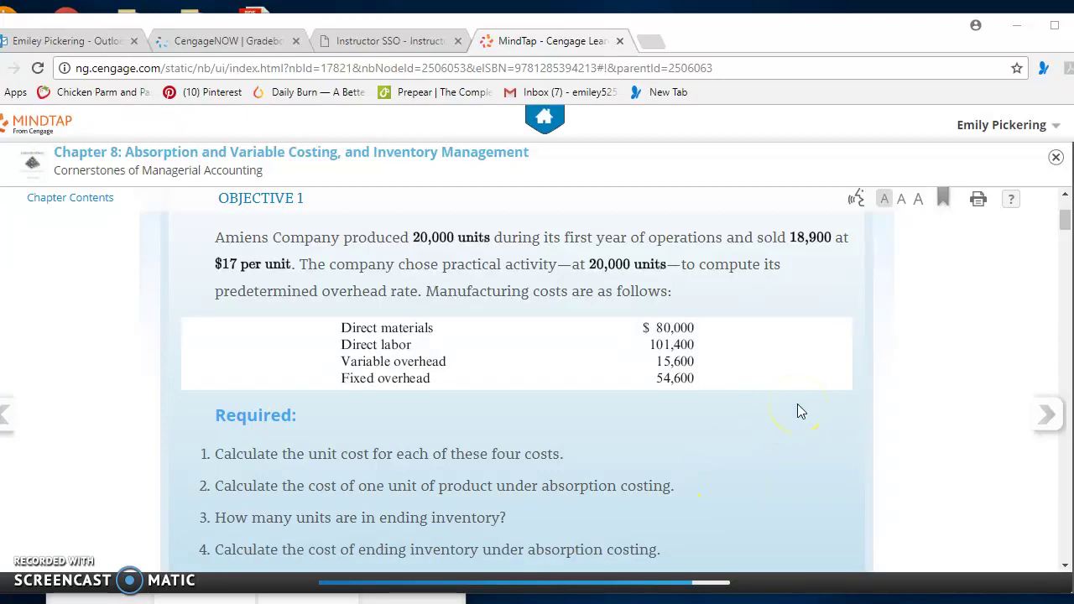
# Review the Exercise 8-22 title, manufacturing cost data and required questions for Amiens Company.
pyautogui.click(1065, 197)
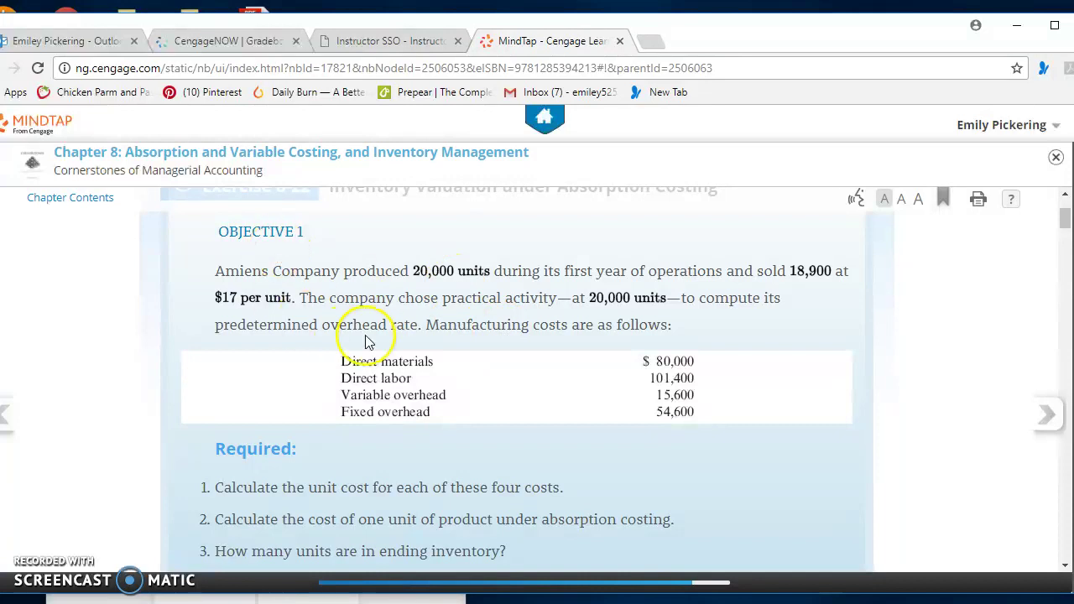
pyautogui.click(1064, 194)
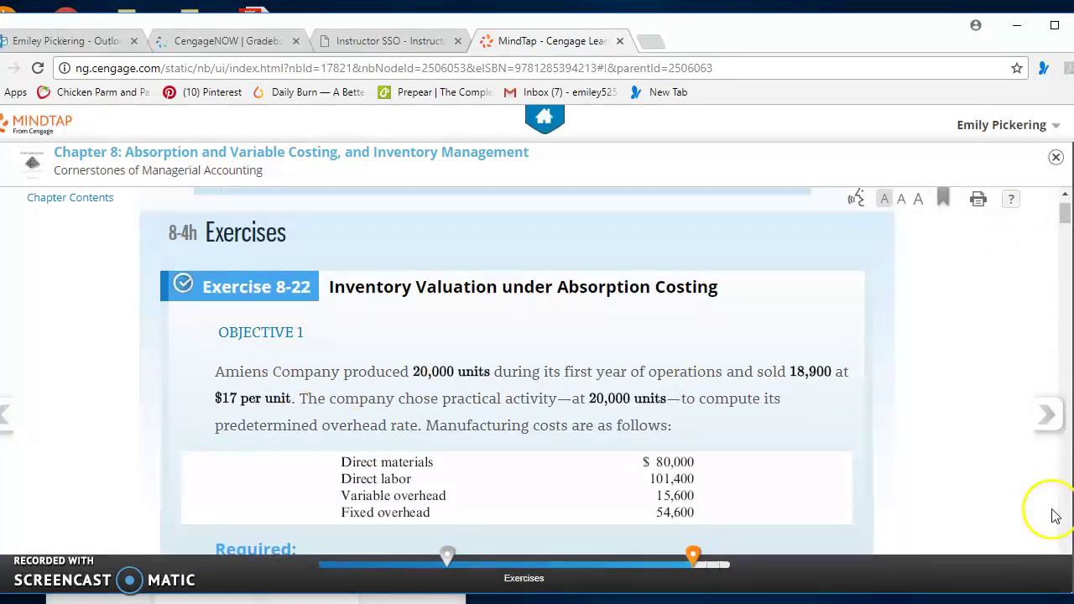
pyautogui.scroll(-2, 1027, 529)
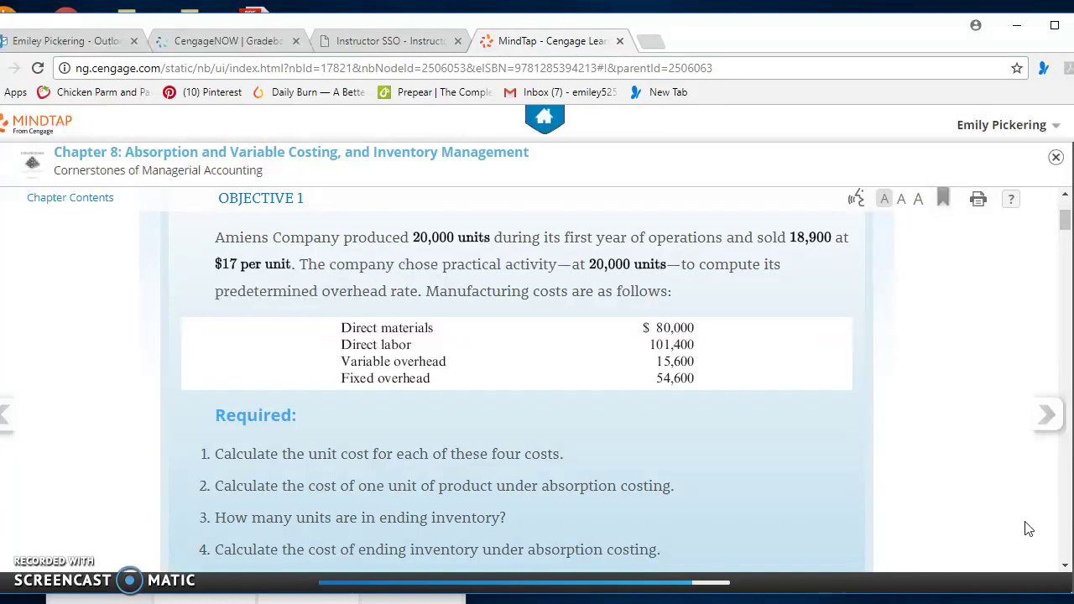
# Switch to the Book1 workbook in Excel and enter 8 in cell C48, below the existing calculations.
pyautogui.click(546, 594)
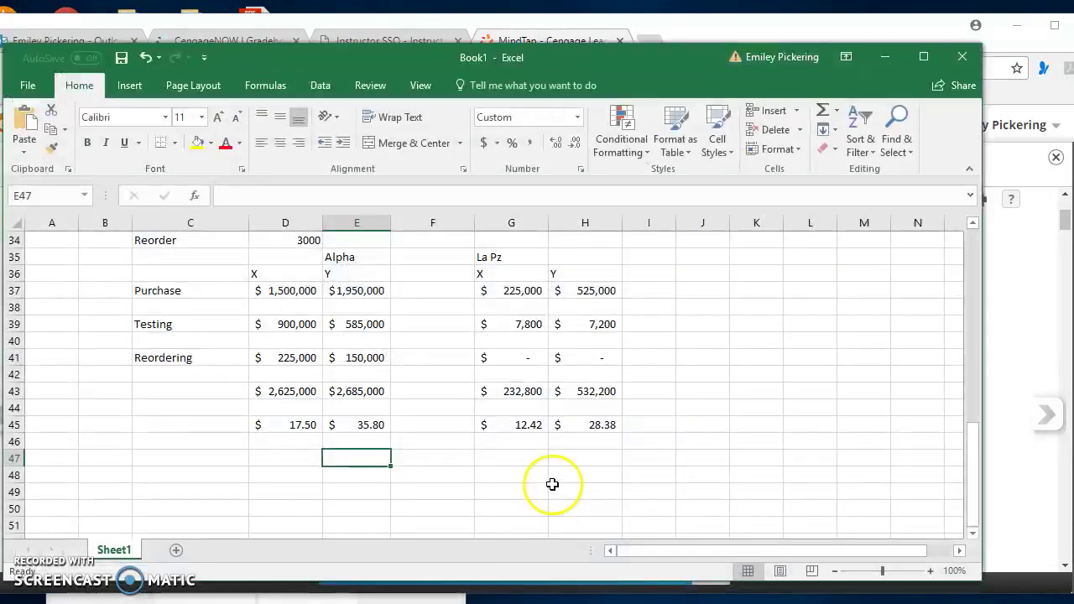
pyautogui.click(174, 468)
pyautogui.write('8')
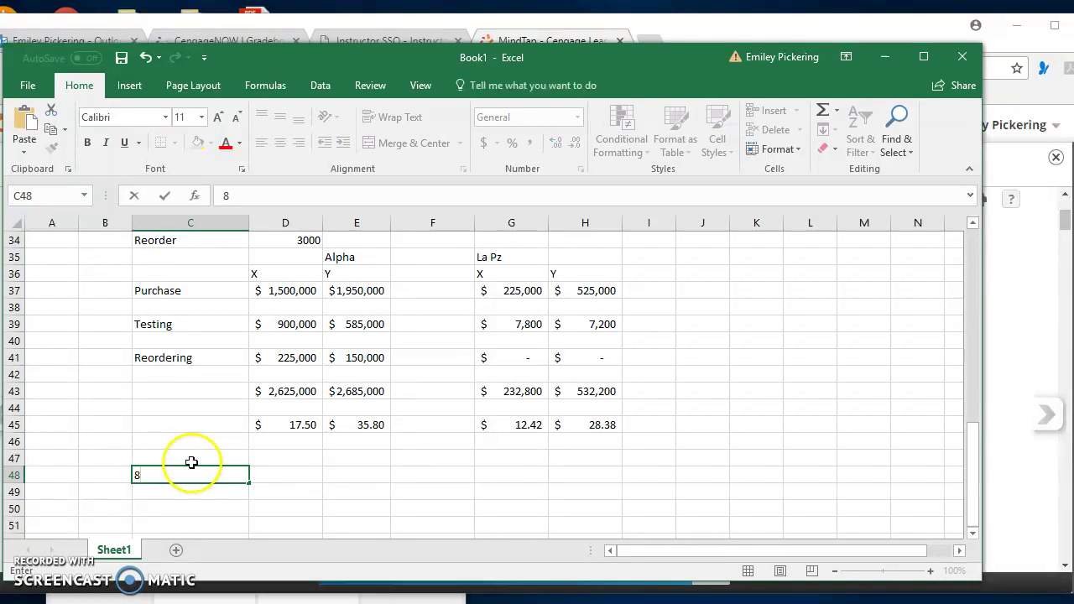
pyautogui.scroll(-3, 975, 534)
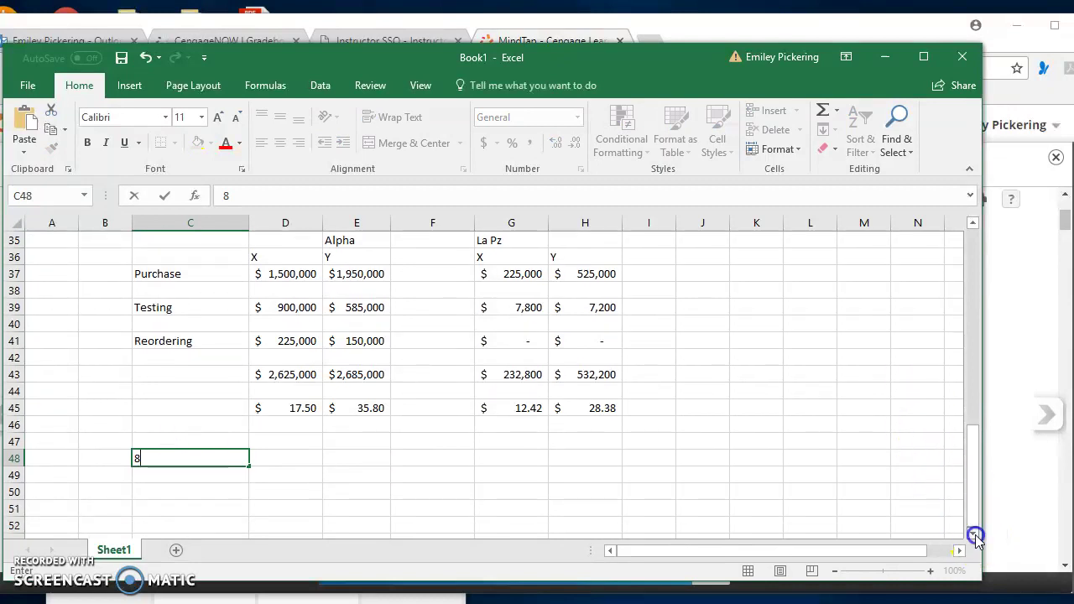
pyautogui.scroll(-1, 975, 534)
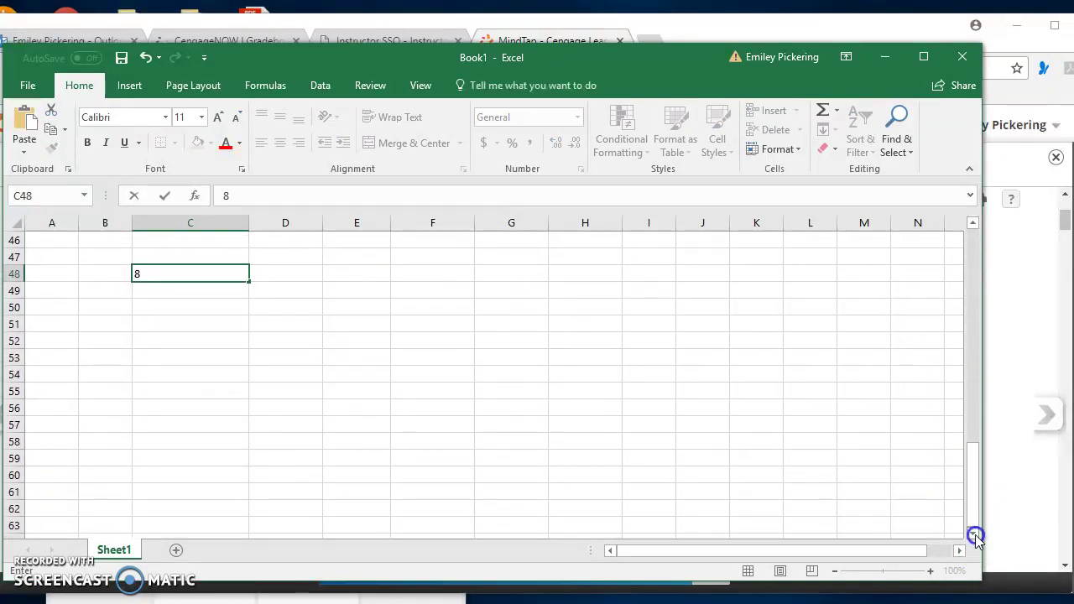
# Label cell C50 "DM Cots" and calculate the direct materials unit cost in D50 with =80000/20000.
pyautogui.click(183, 292)
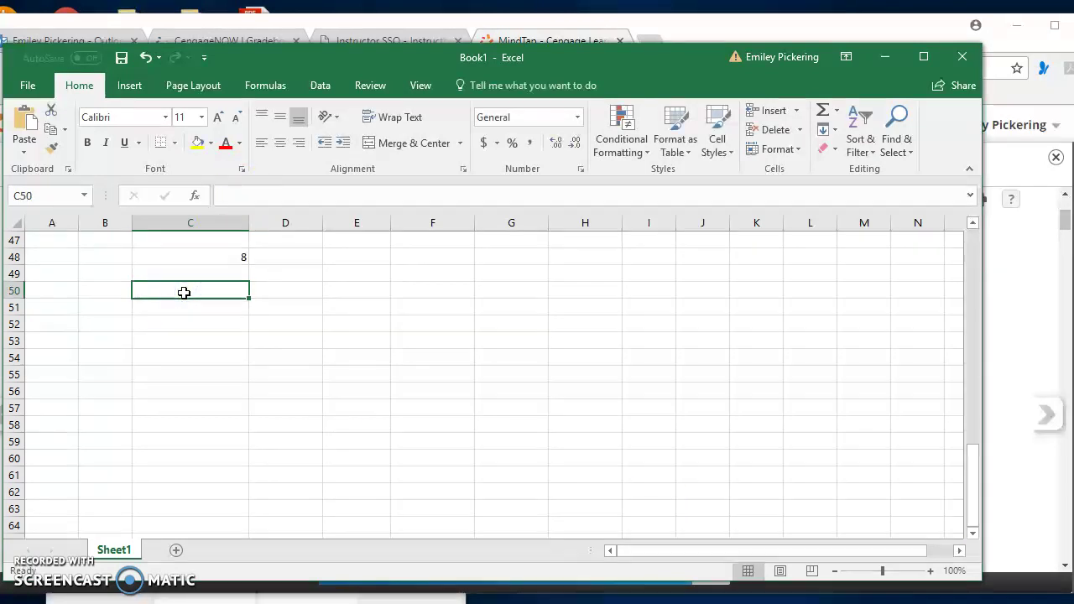
pyautogui.write('DM Cots')
pyautogui.press('Tab')
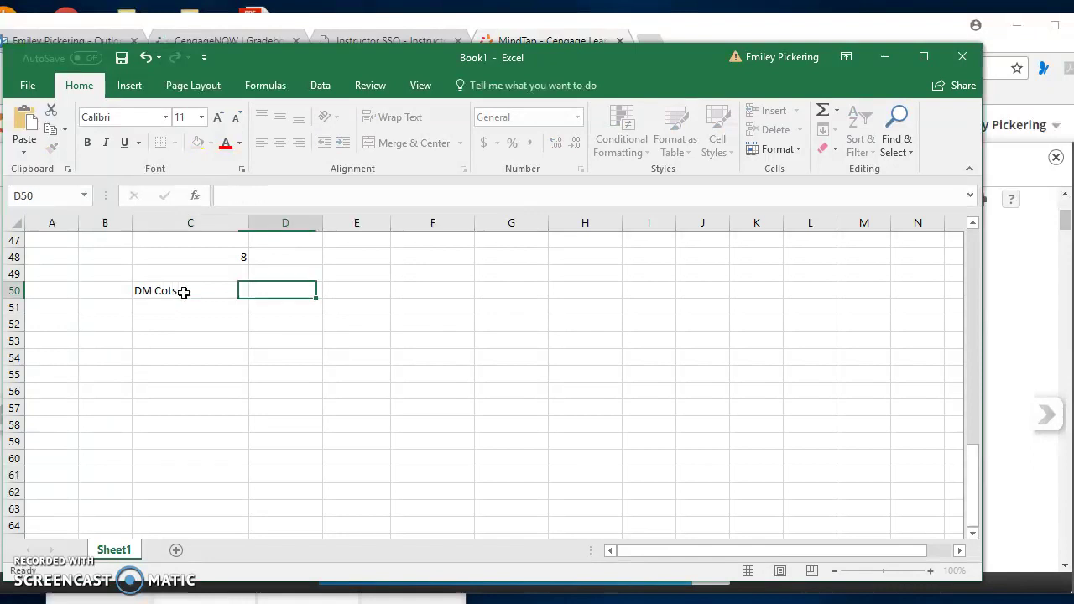
pyautogui.write('=')
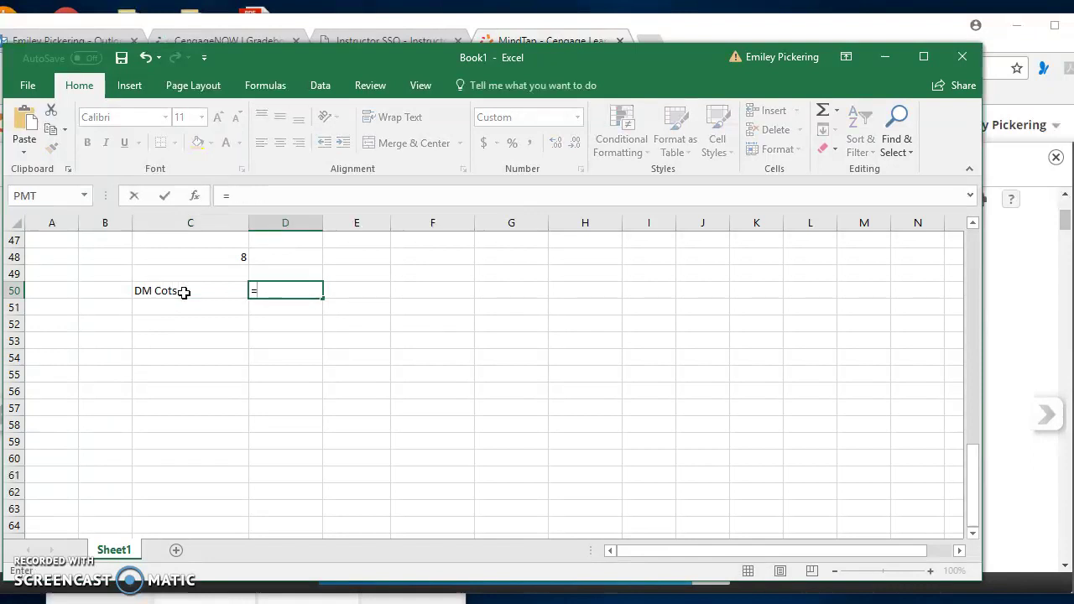
pyautogui.write('80000')
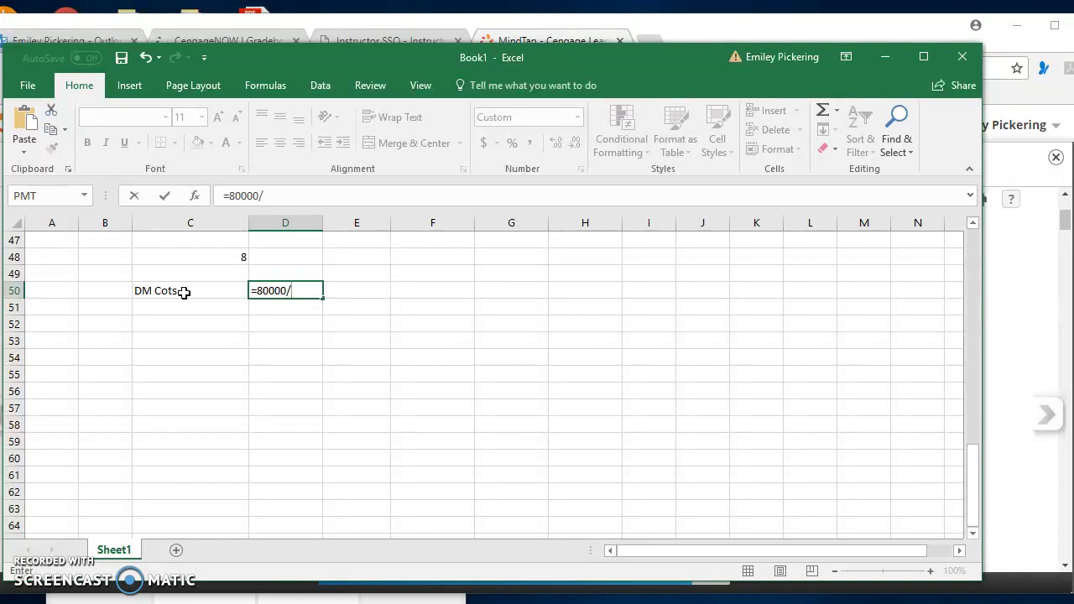
pyautogui.write('/20000')
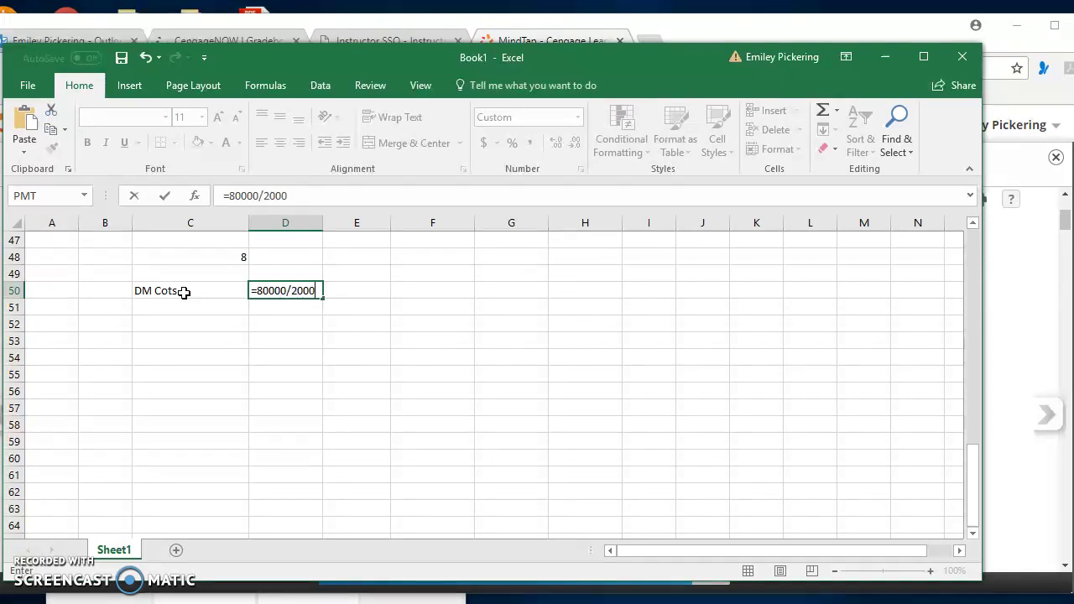
pyautogui.press('Tab')
# Correct the label in cell C50 to "DM Cost".
pyautogui.click(176, 290)
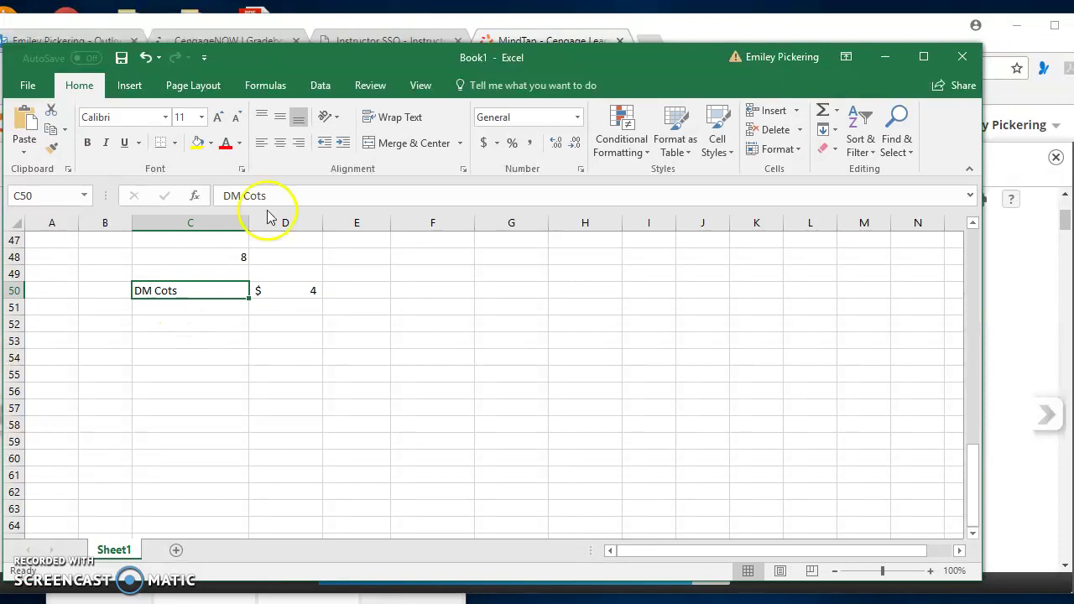
pyautogui.click(277, 195)
pyautogui.press('BackSpace')
pyautogui.press('BackSpace')
pyautogui.write('st')
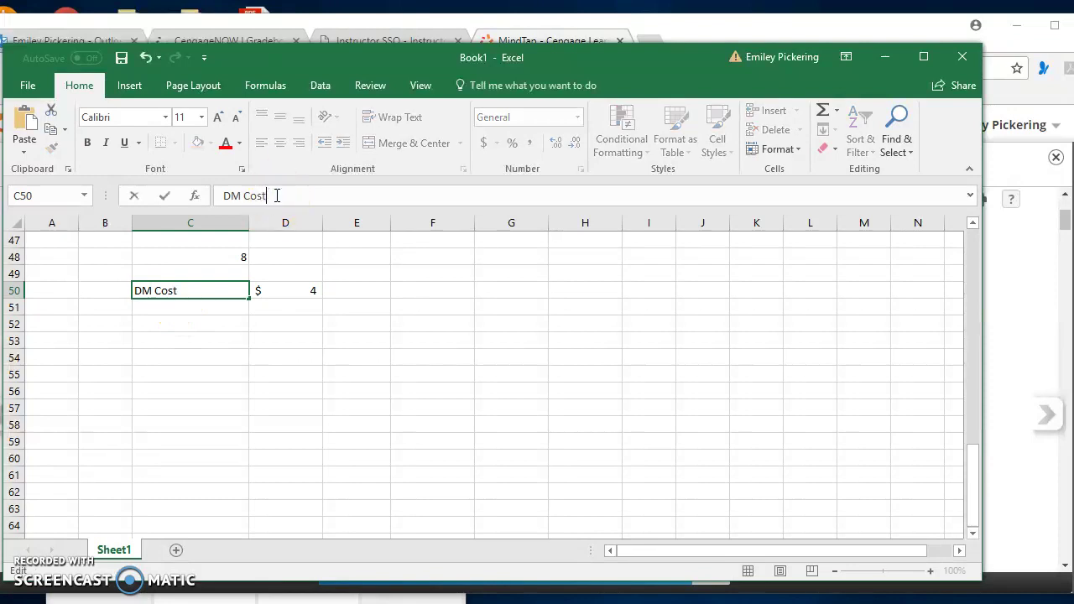
pyautogui.press('Tab')
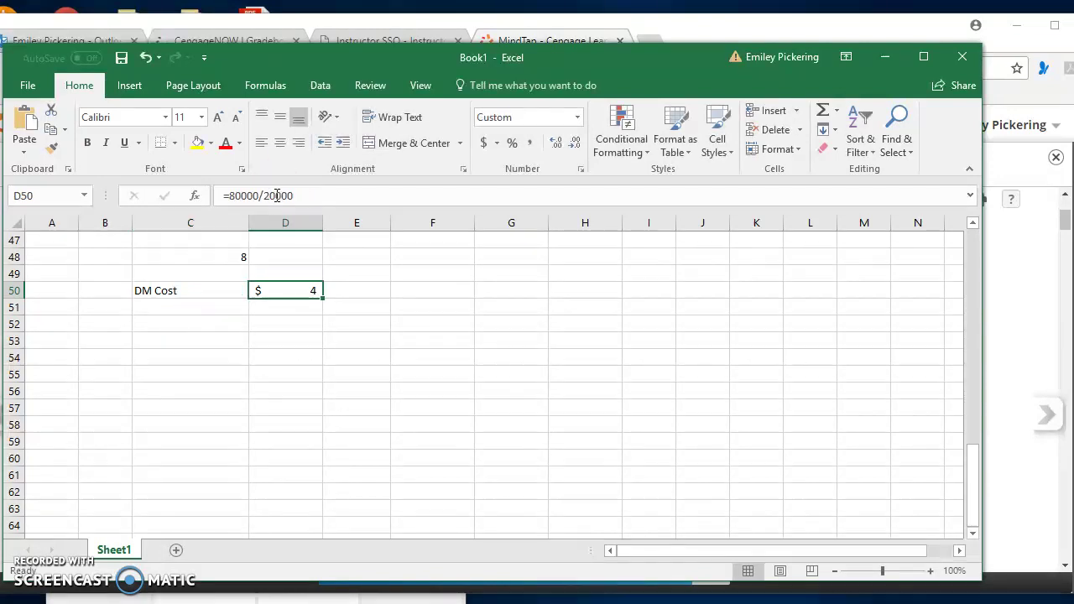
# Label cell C51 "DL Costs" and calculate the direct labor unit cost in D51 with =101400/20000.
pyautogui.click(179, 305)
pyautogui.write('DL')
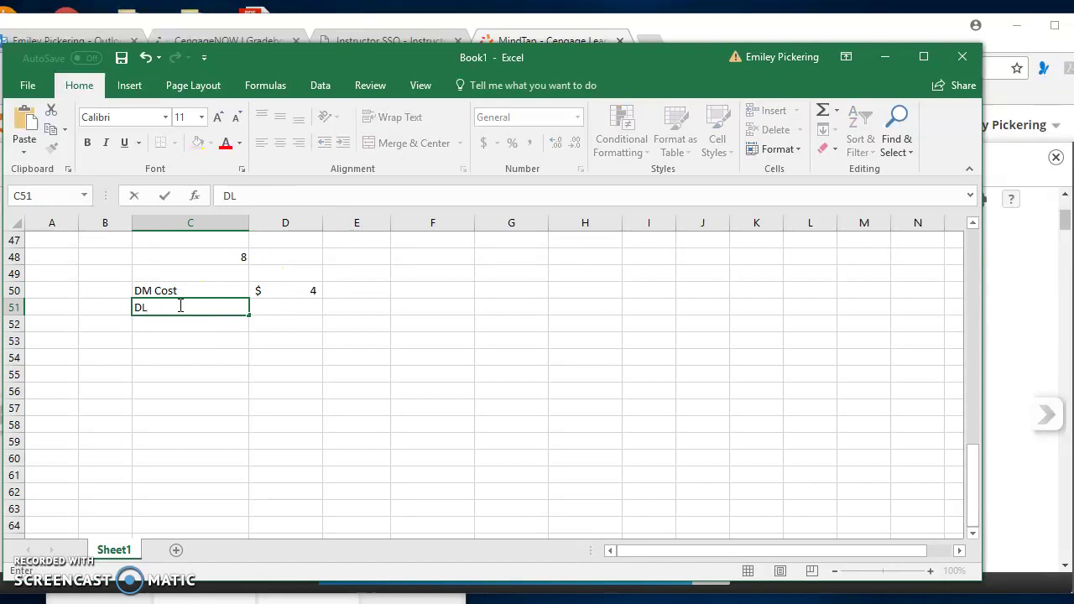
pyautogui.write(' Cost')
pyautogui.press('Tab')
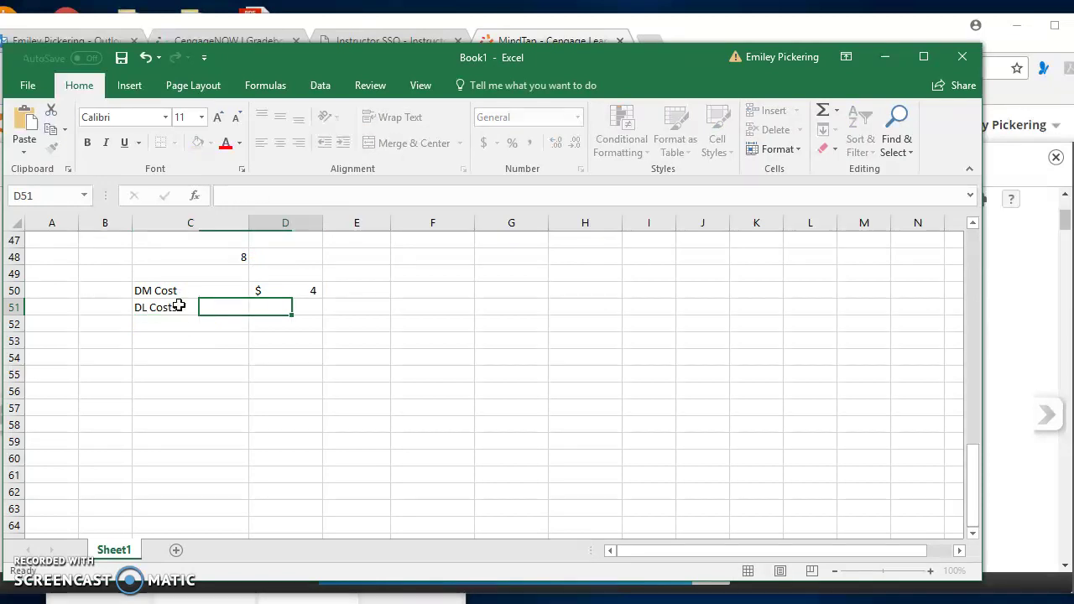
pyautogui.write('=')
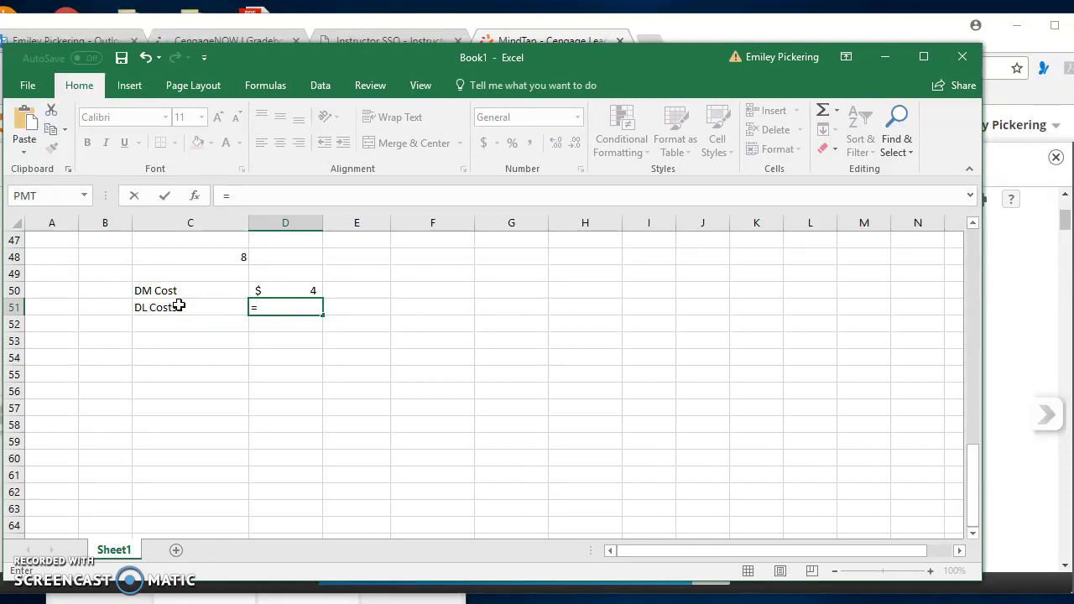
pyautogui.write('101400')
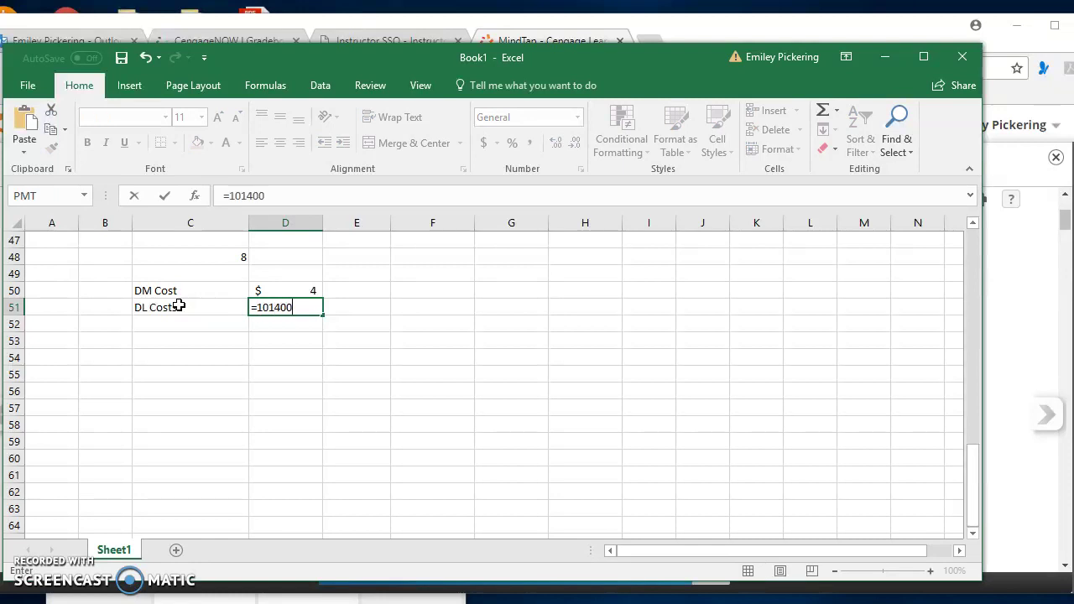
pyautogui.write('/20000')
pyautogui.press('Tab')
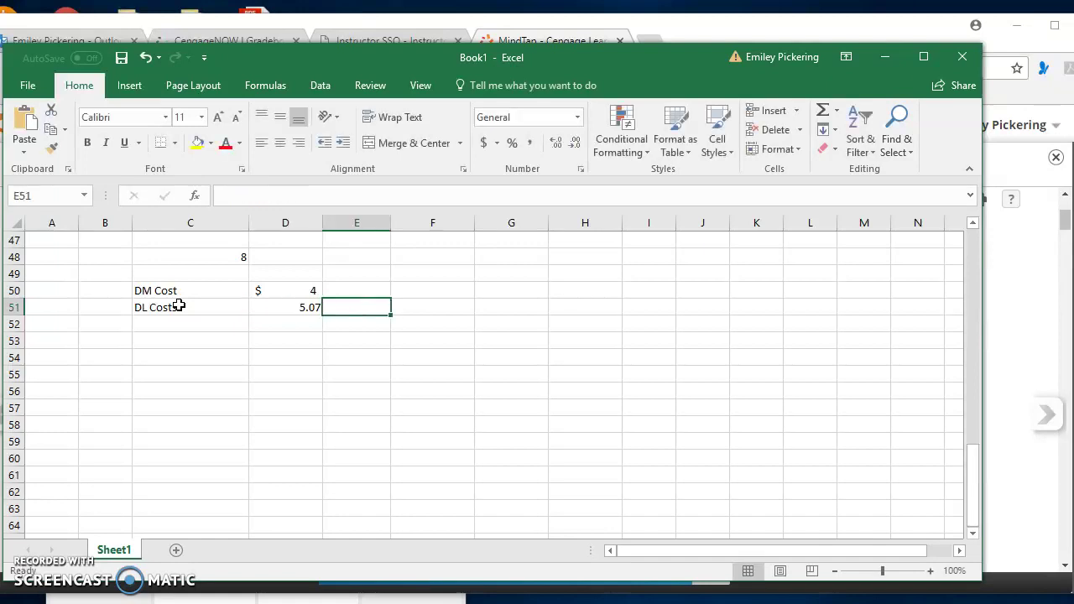
# Label cell C52 "Vairable OH Cost" and calculate the variable overhead unit cost in D52 with =15600/20000.
pyautogui.click(159, 327)
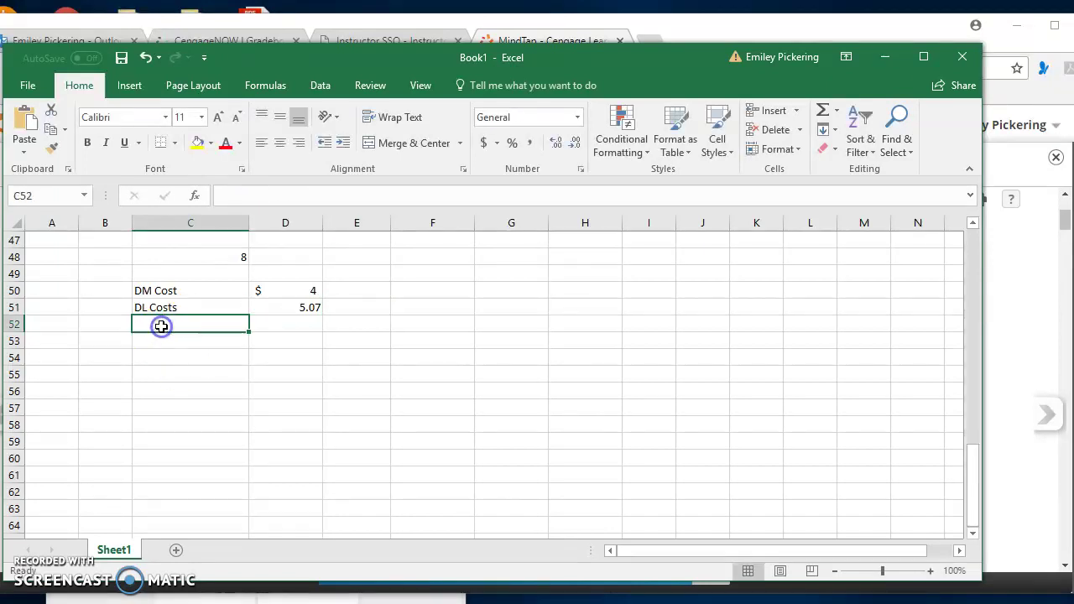
pyautogui.write('Va')
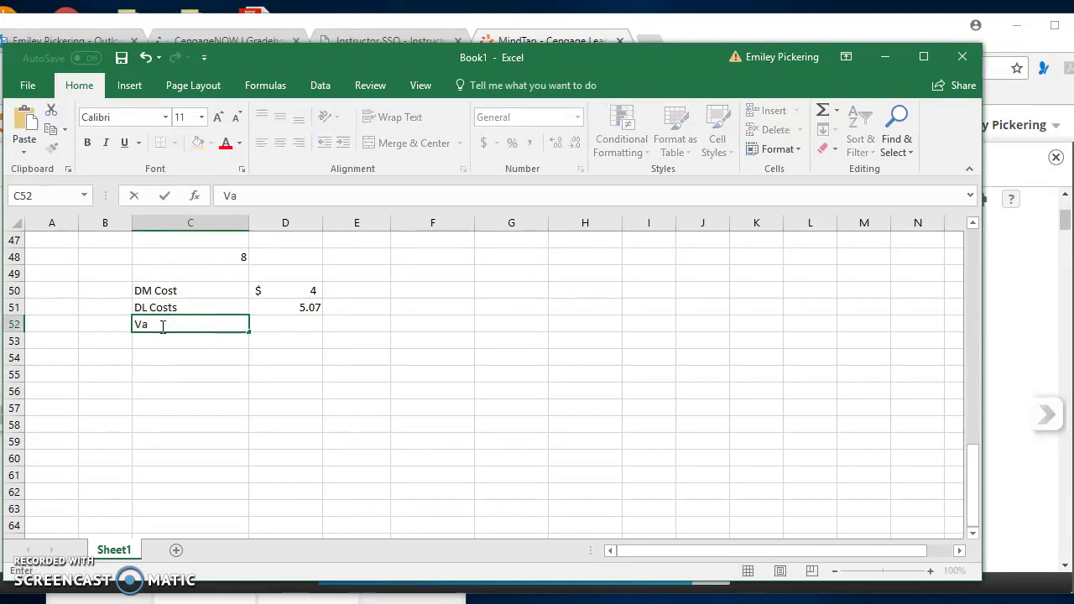
pyautogui.write('irable OH')
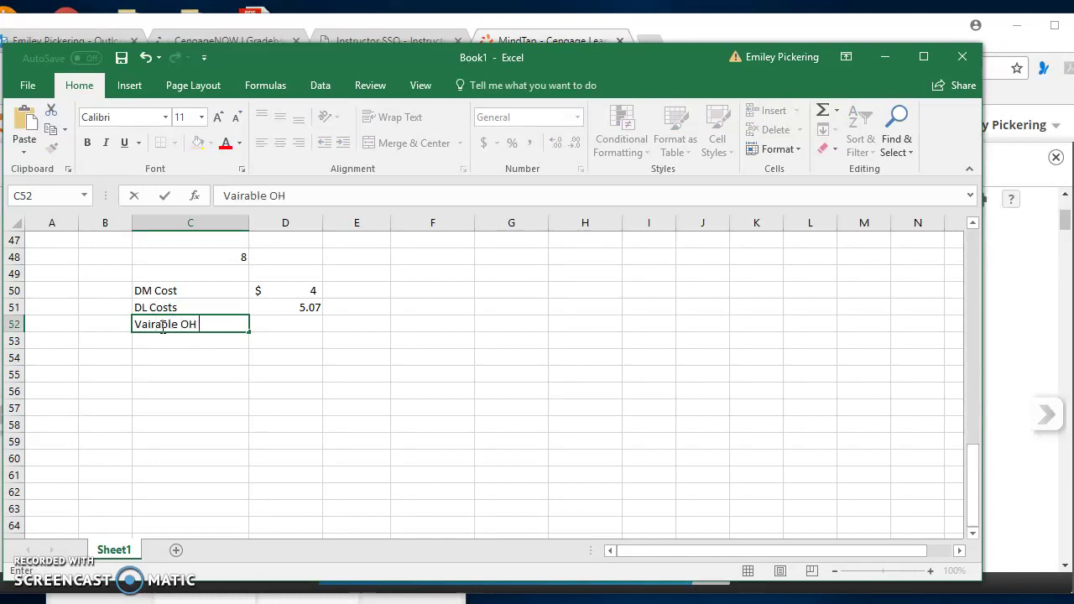
pyautogui.write(' Cost')
pyautogui.press('Tab')
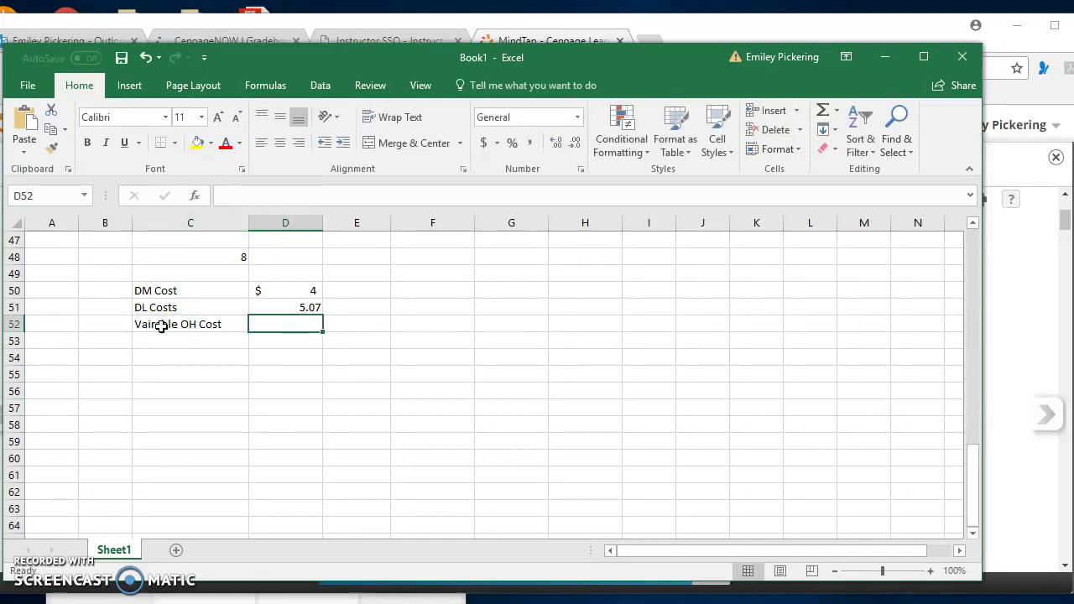
pyautogui.write('=156')
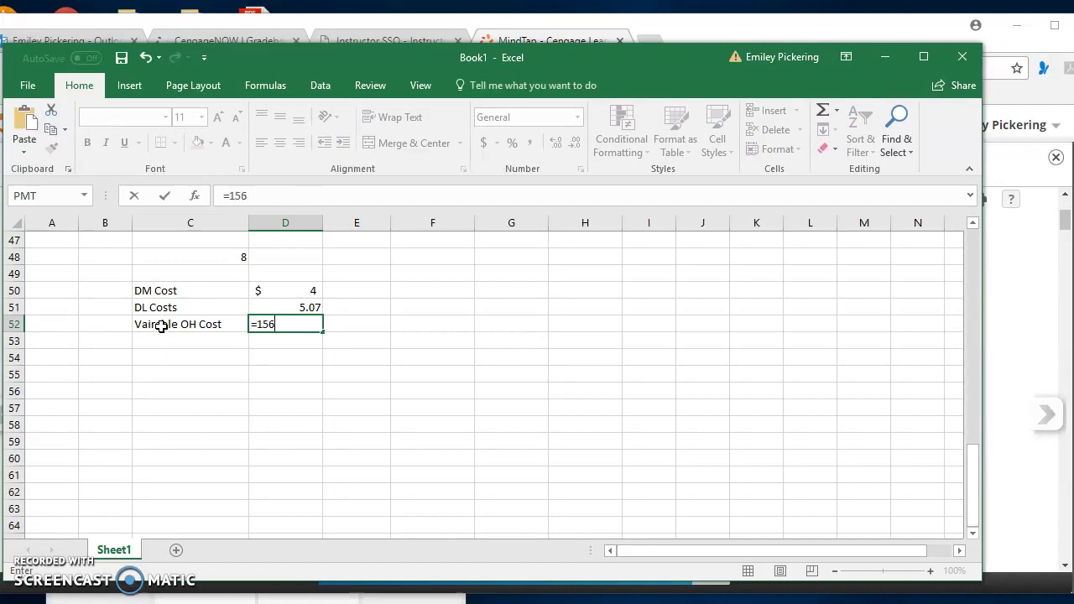
pyautogui.write('00/20000')
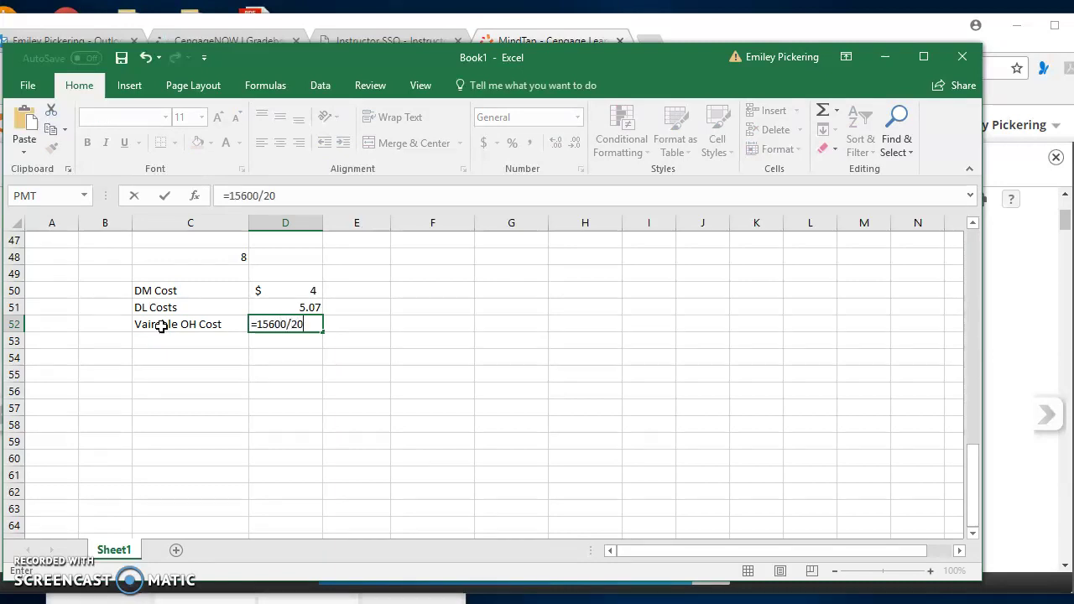
pyautogui.press('Tab')
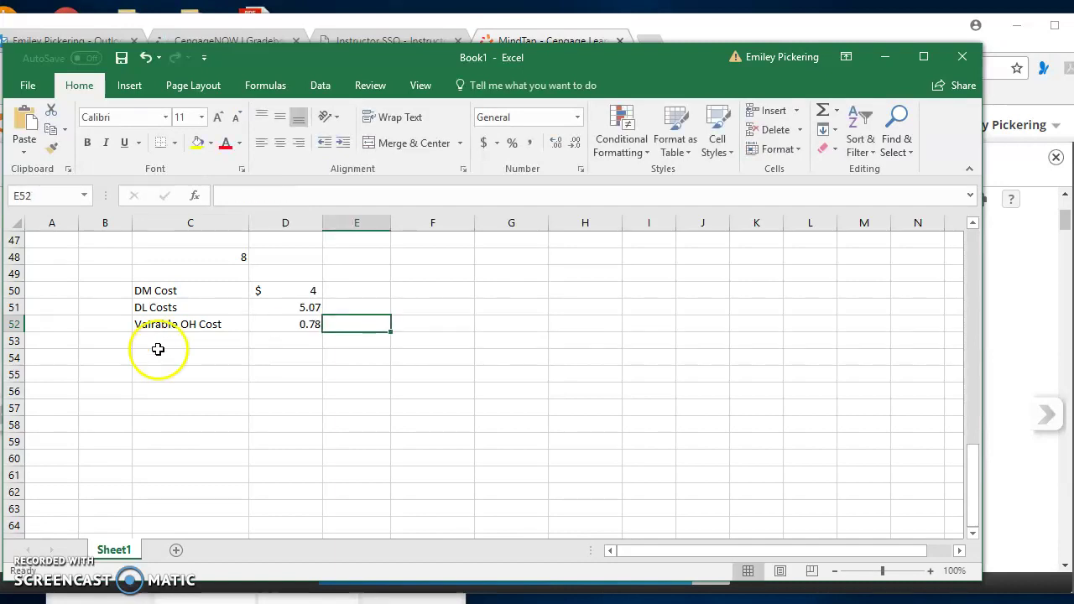
# Label cell C53 "Fixed overhead" and calculate its unit cost in D53 with =54600/20000.
pyautogui.click(156, 340)
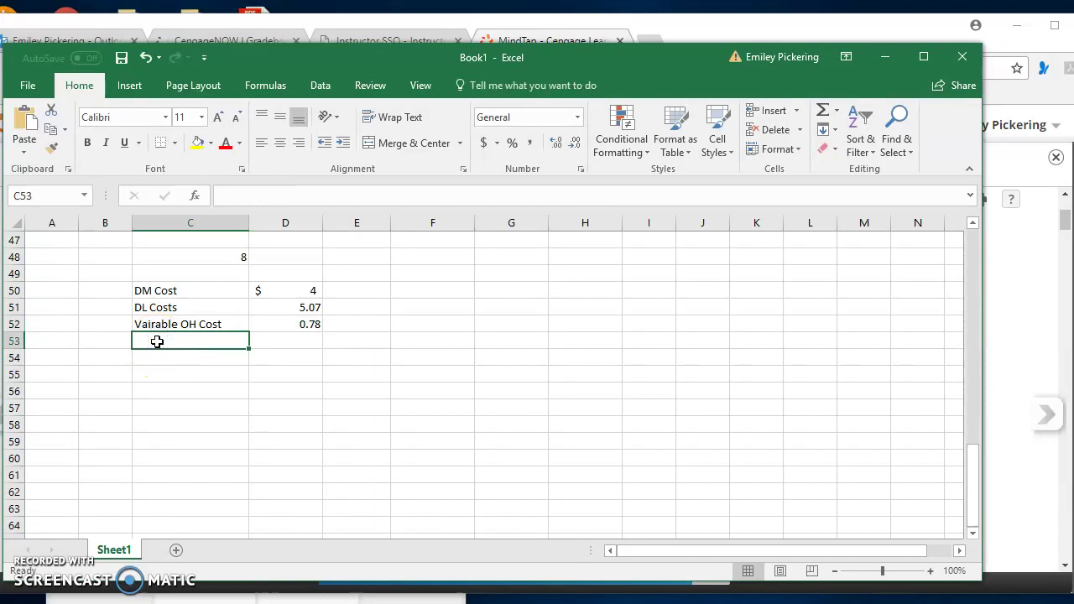
pyautogui.write('Fixe')
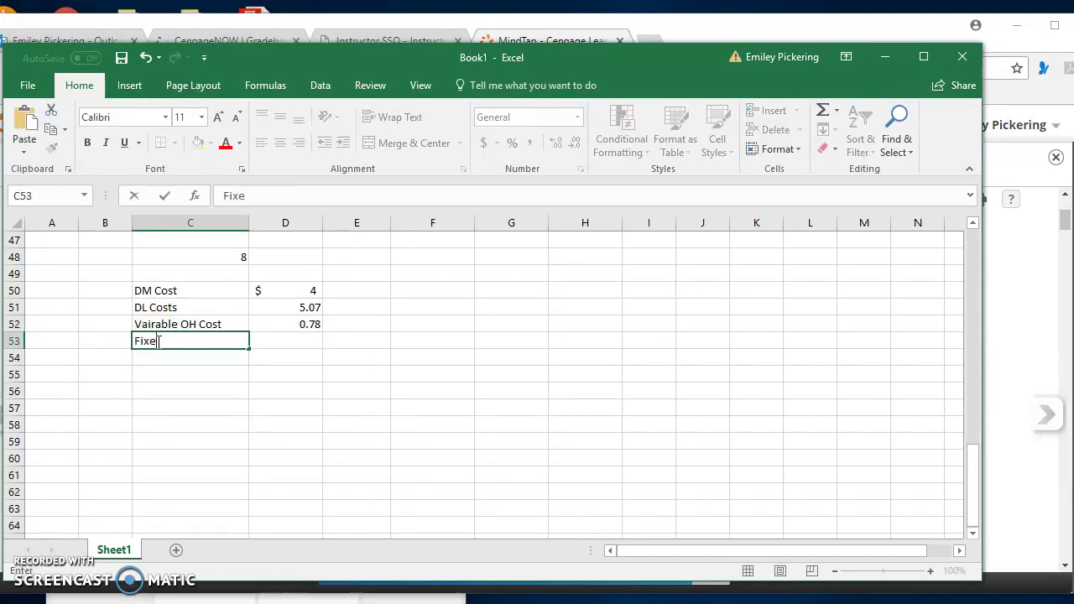
pyautogui.write('d overhead')
pyautogui.press('Tab')
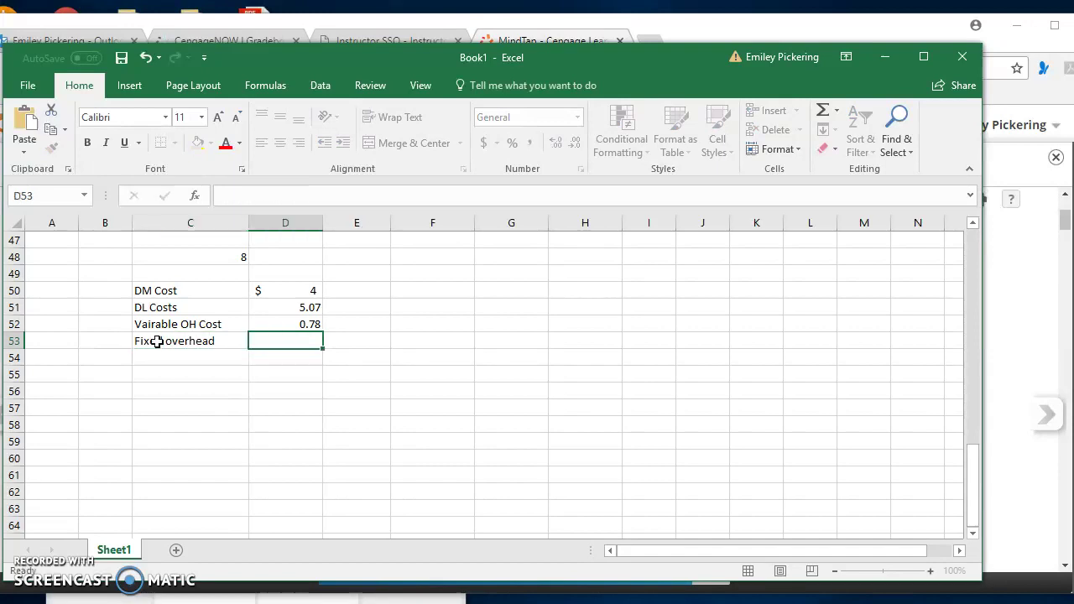
pyautogui.write('=')
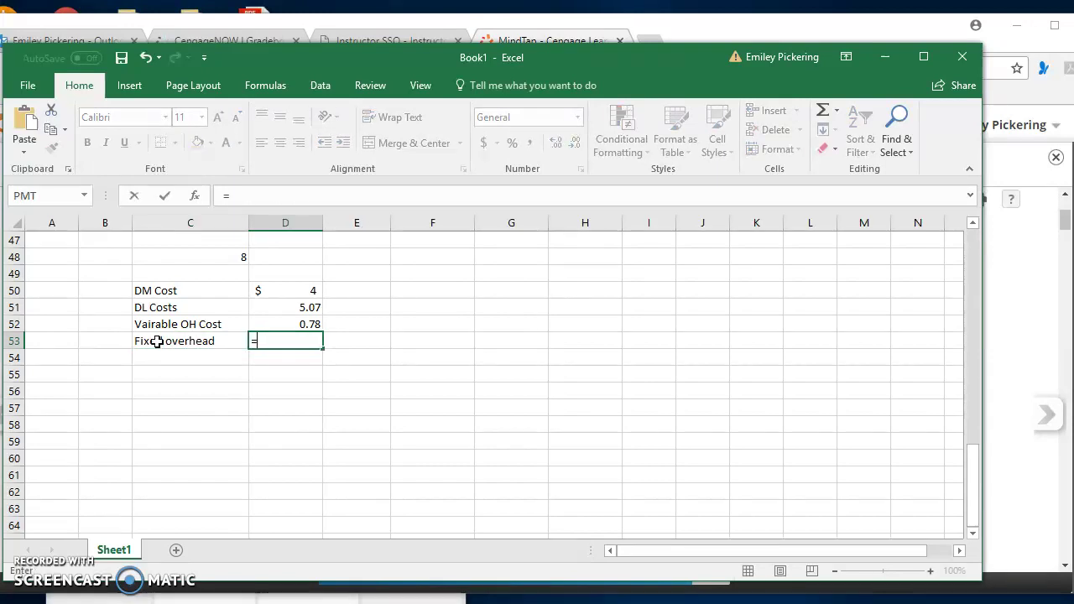
pyautogui.write('54600')
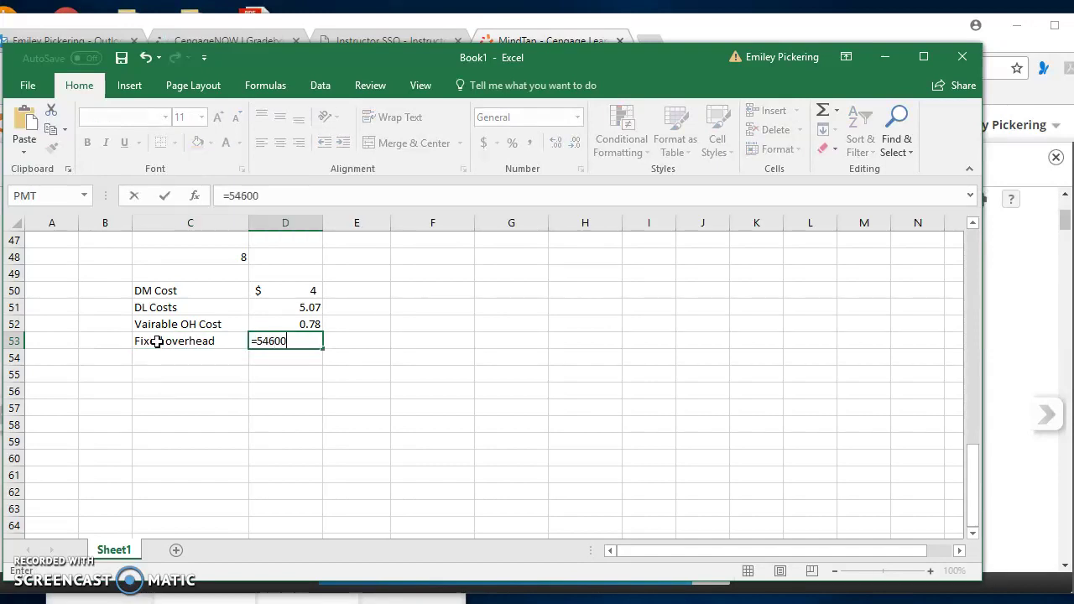
pyautogui.write('/20000')
pyautogui.press('Tab')
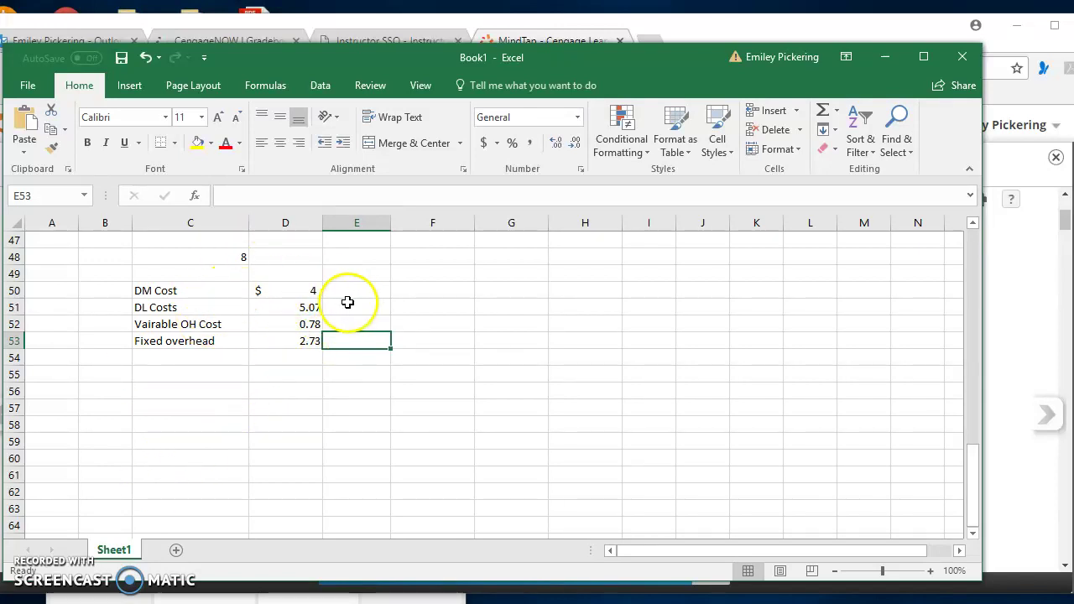
# Total the four unit costs in D54 with =SUM(D50:D53) and display the result with two decimal places.
pyautogui.click(302, 357)
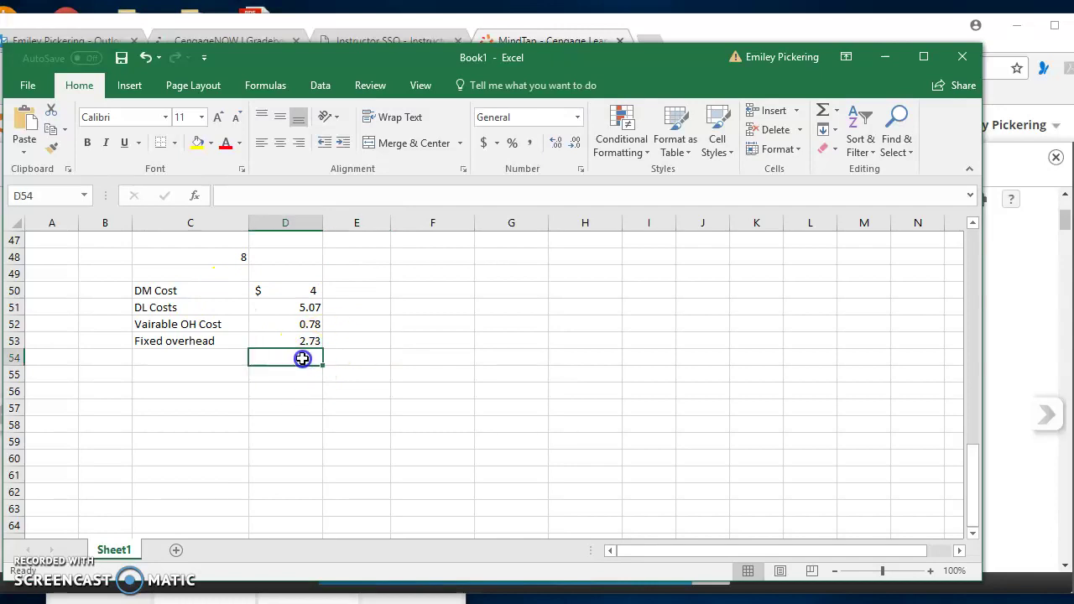
pyautogui.click(822, 109)
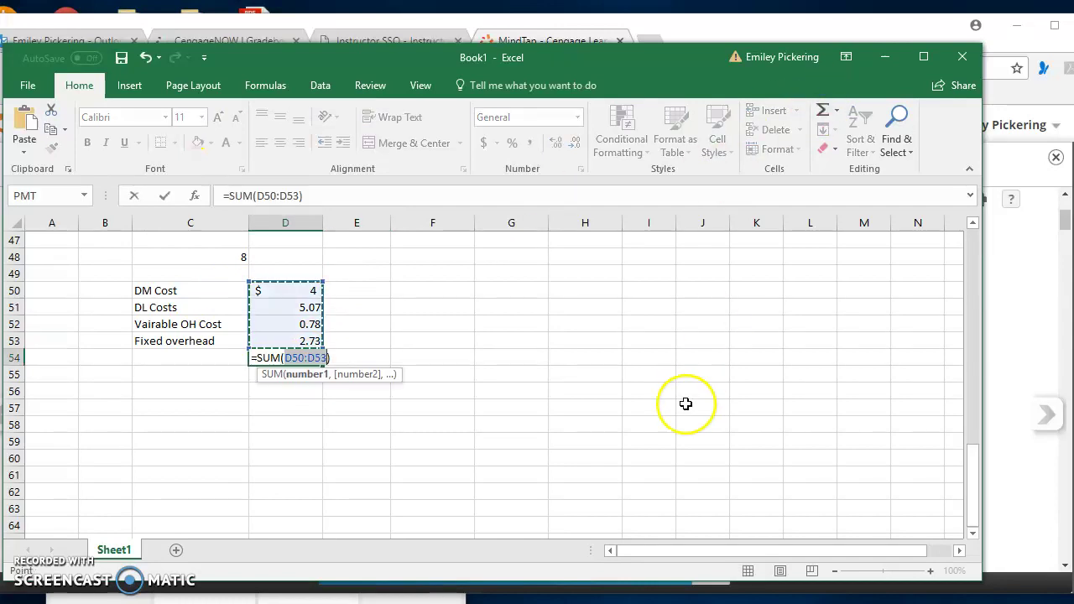
pyautogui.press('Tab')
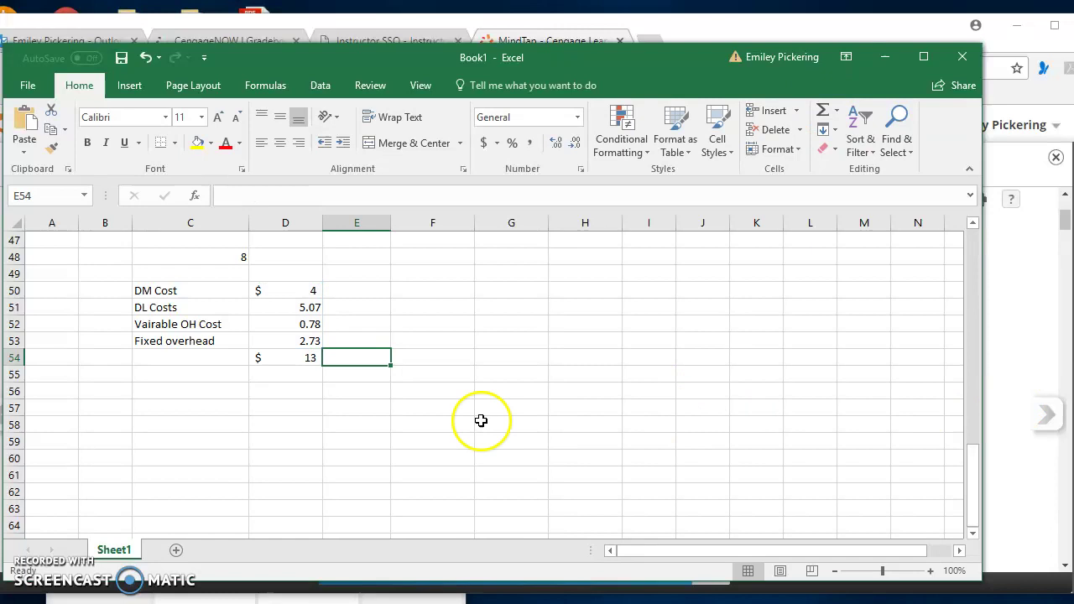
pyautogui.click(288, 361)
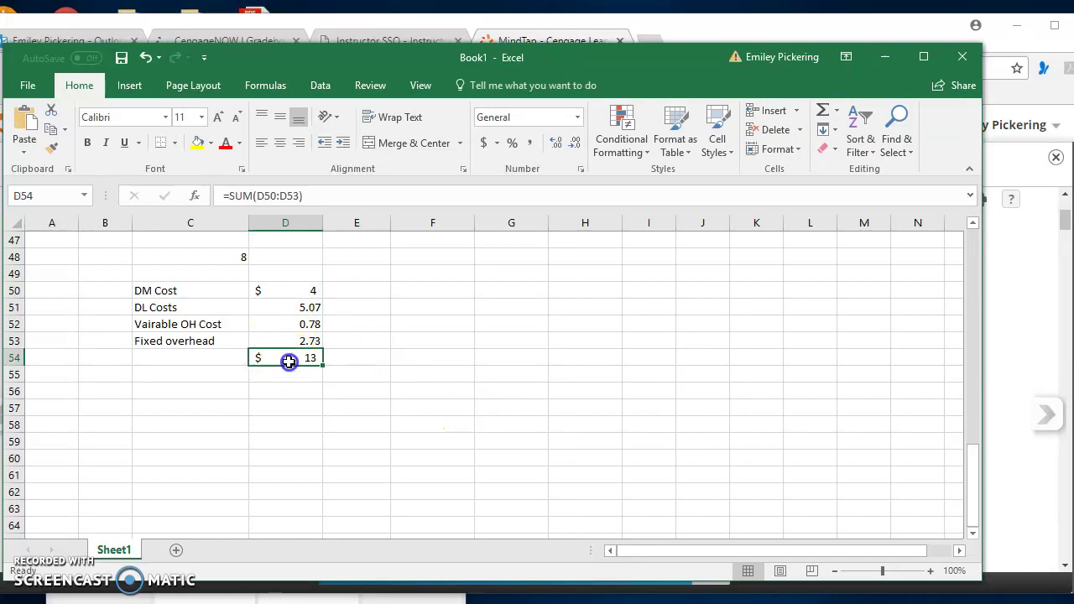
pyautogui.click(553, 142)
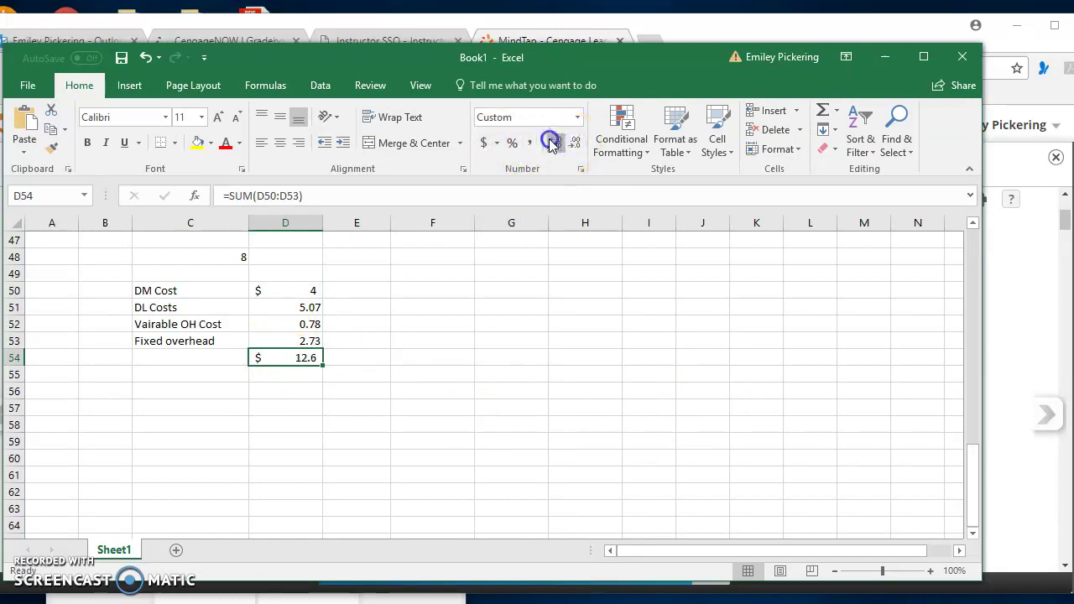
pyautogui.click(553, 143)
pyautogui.click(432, 372)
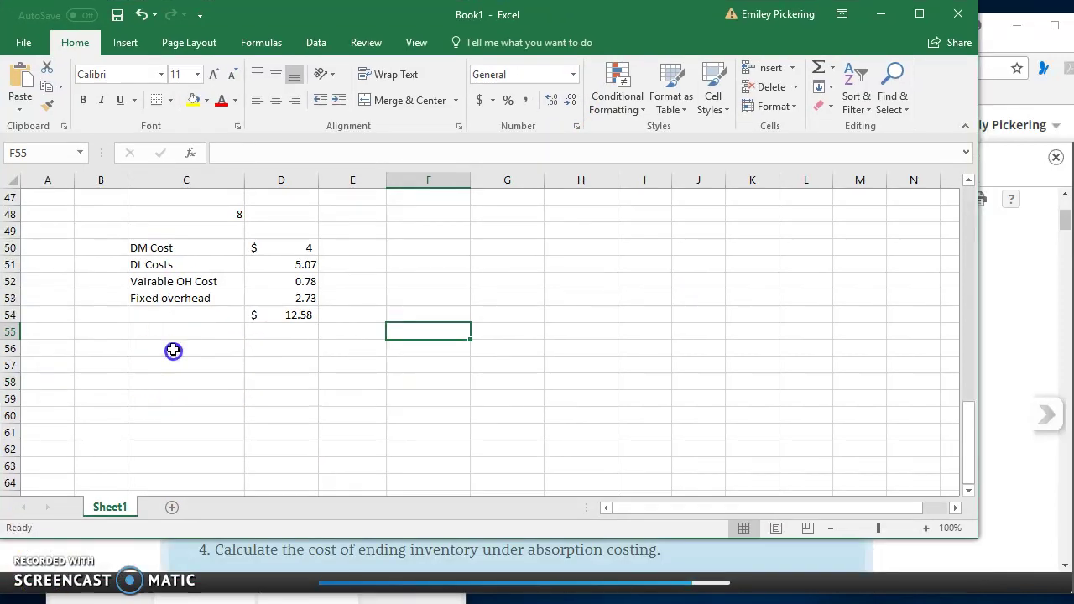
pyautogui.click(172, 347)
pyautogui.write('Ending inv')
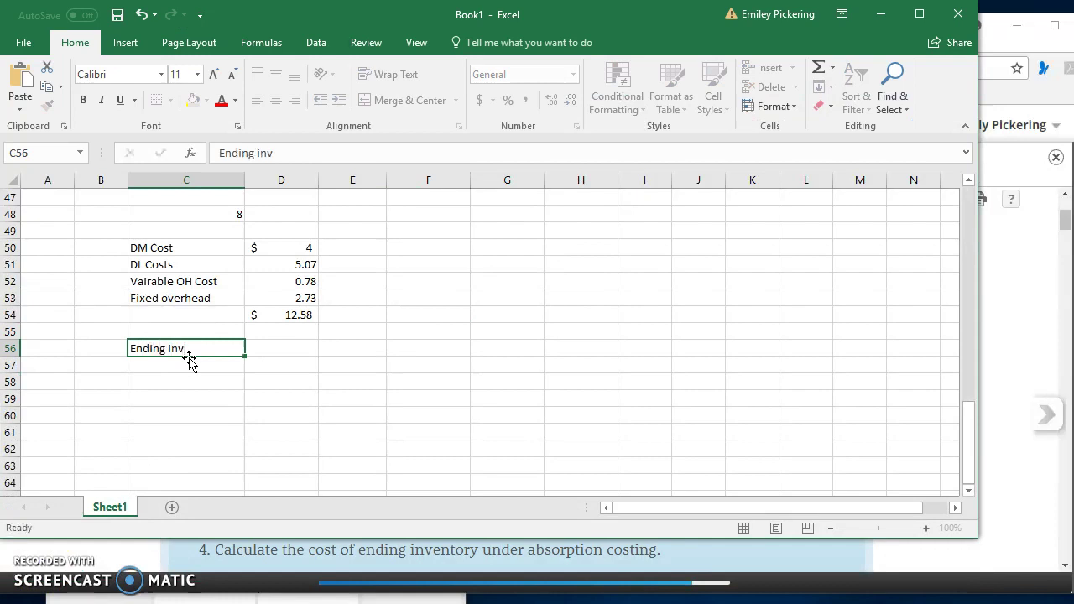
pyautogui.press('Tab')
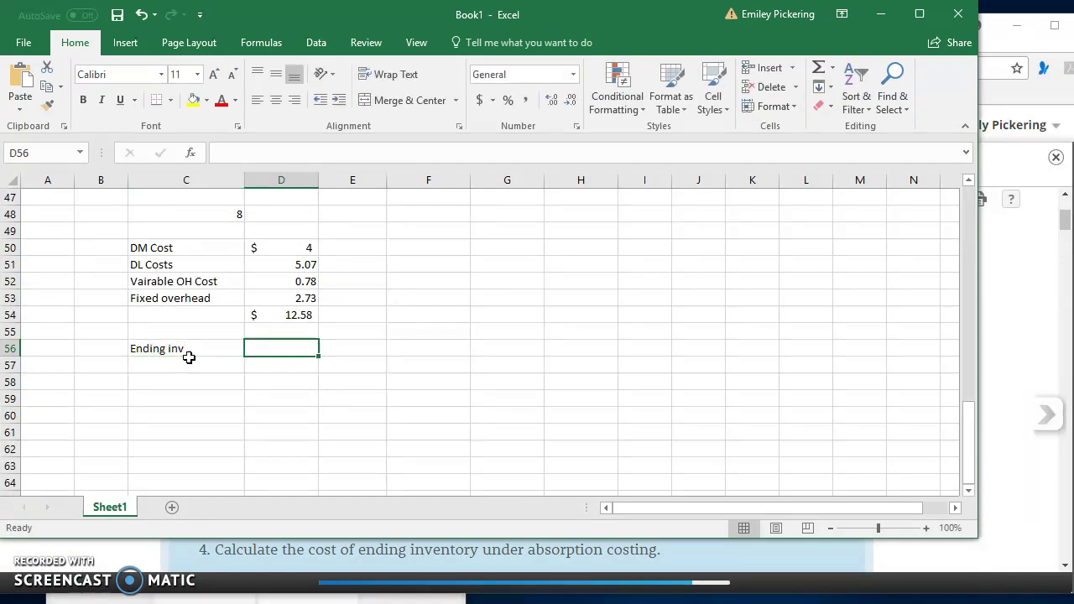
pyautogui.write('=')
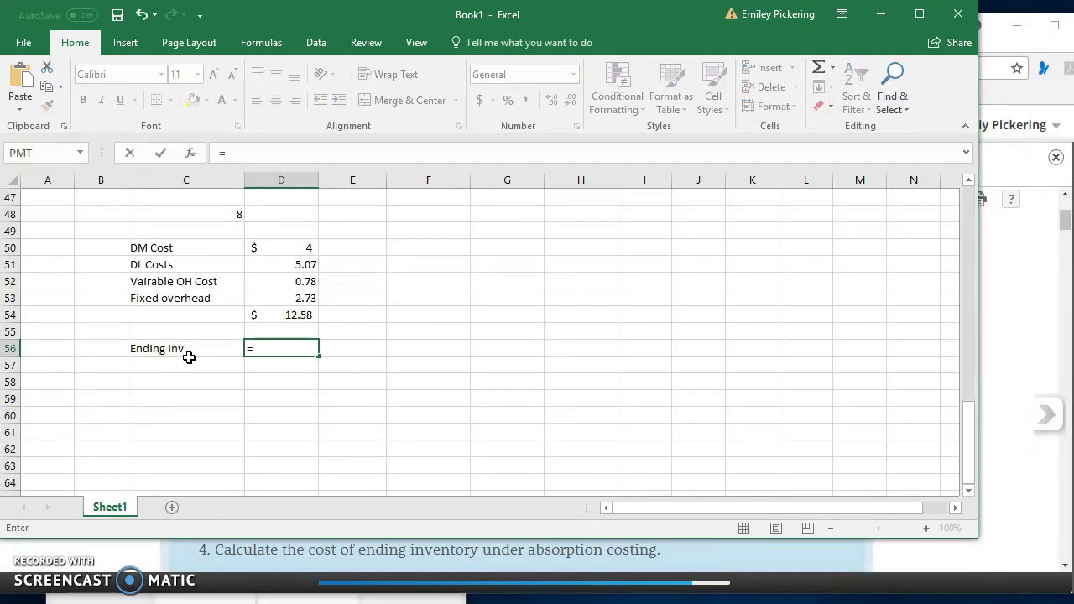
pyautogui.moveTo(337, 20); pyautogui.dragTo(334, 82)
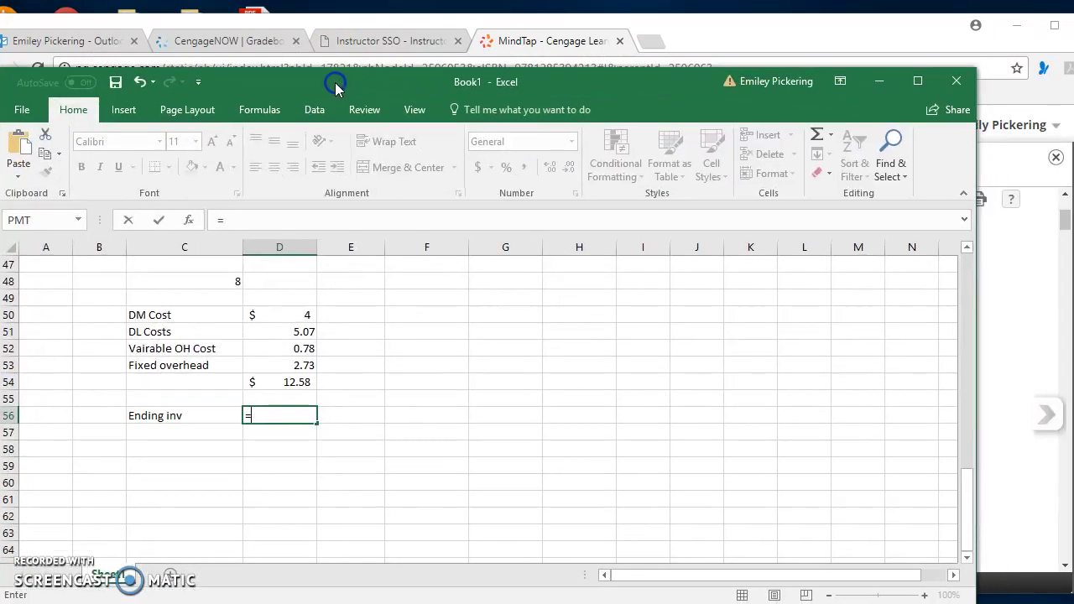
pyautogui.write('20000-')
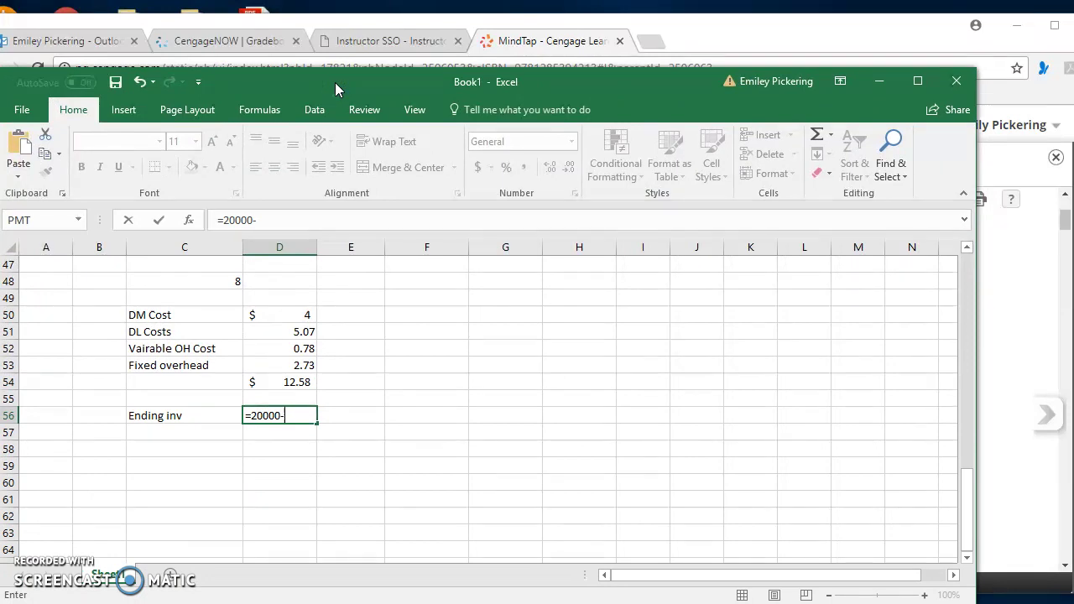
pyautogui.click(365, 83)
pyautogui.moveTo(365, 87); pyautogui.dragTo(389, 6)
pyautogui.write('1')
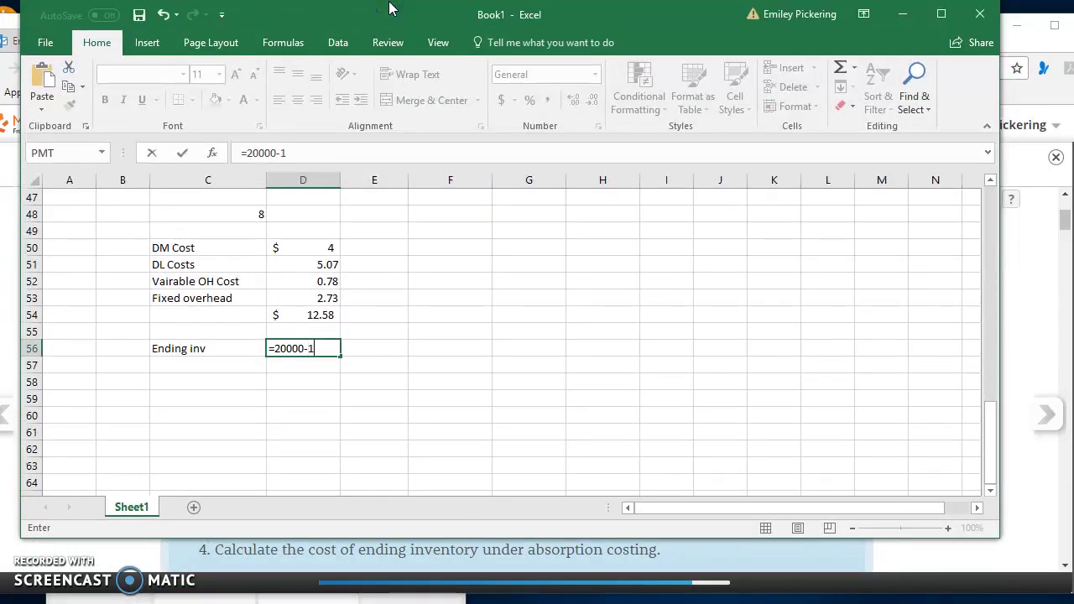
pyautogui.write('8900')
pyautogui.press('Tab')
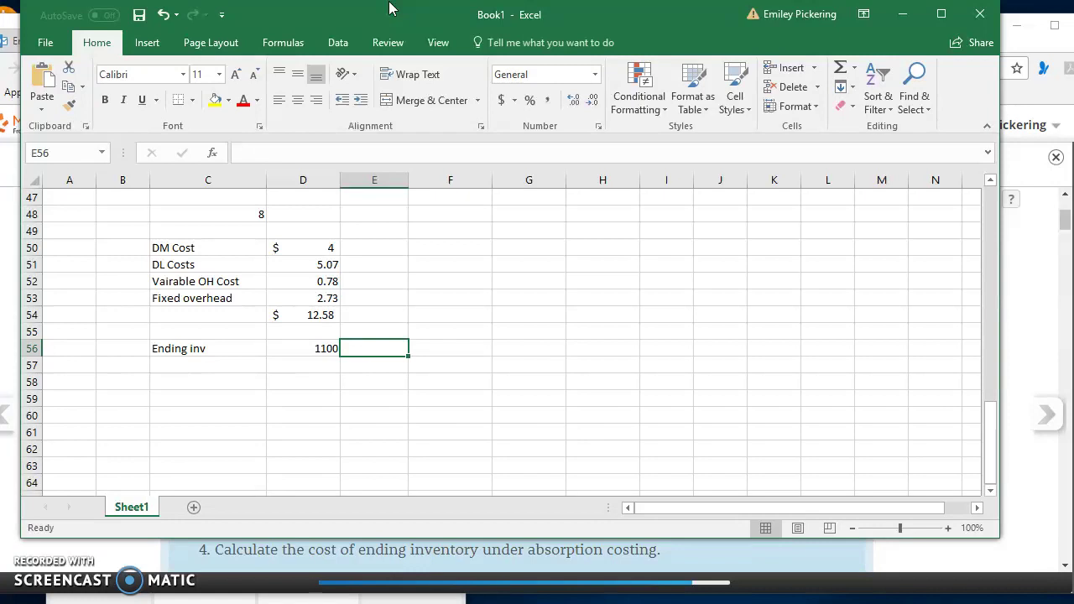
# Label cell C57 "Ending Inv cost".
pyautogui.click(193, 365)
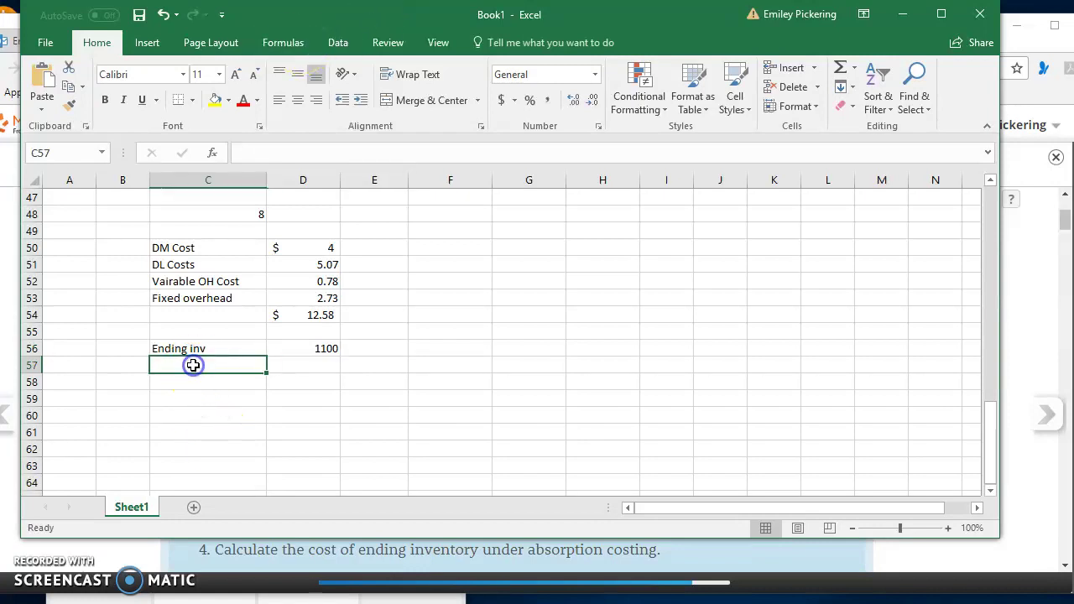
pyautogui.write('ENd')
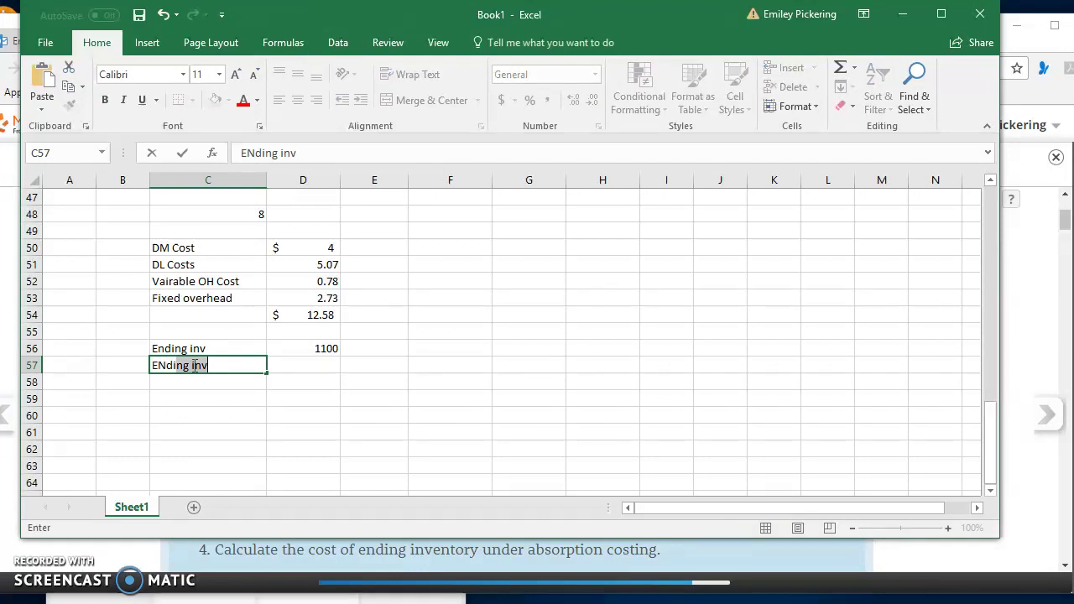
pyautogui.press('BackSpace')
pyautogui.press('BackSpace')
pyautogui.press('BackSpace')
pyautogui.write('nding Inv')
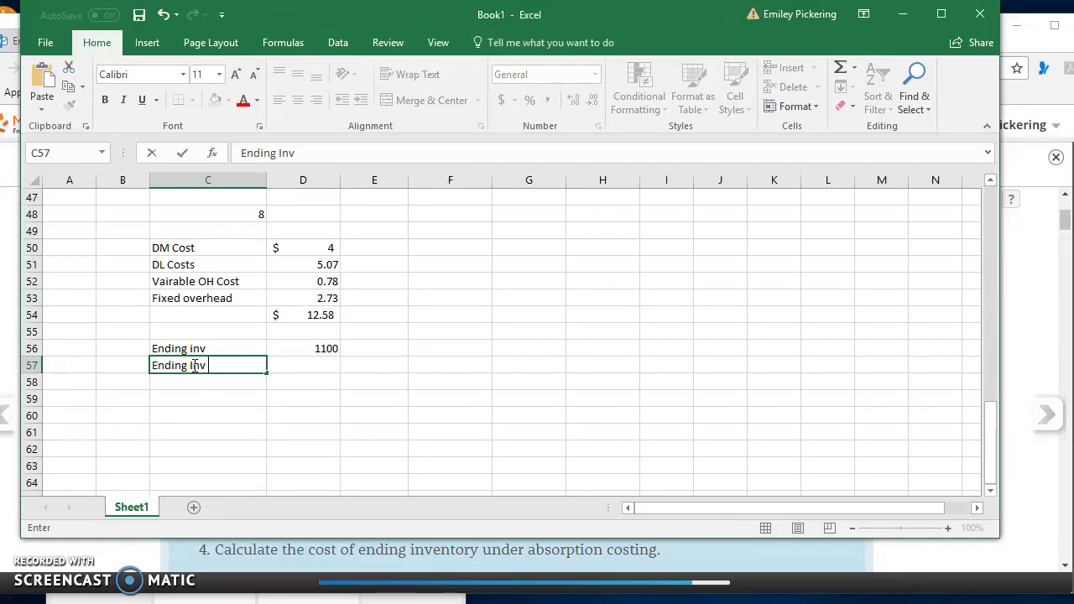
pyautogui.write(' cost')
pyautogui.press('Tab')
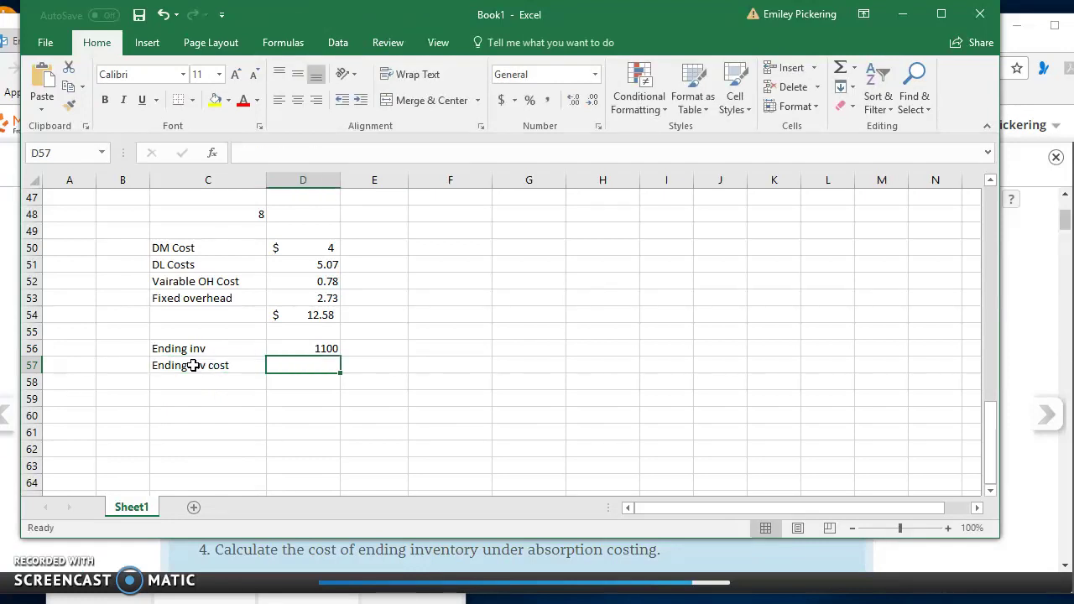
# Calculate the ending inventory cost in D57 by multiplying the ending units by the total unit cost with =D56*D54.
pyautogui.write('=')
pyautogui.click(307, 350)
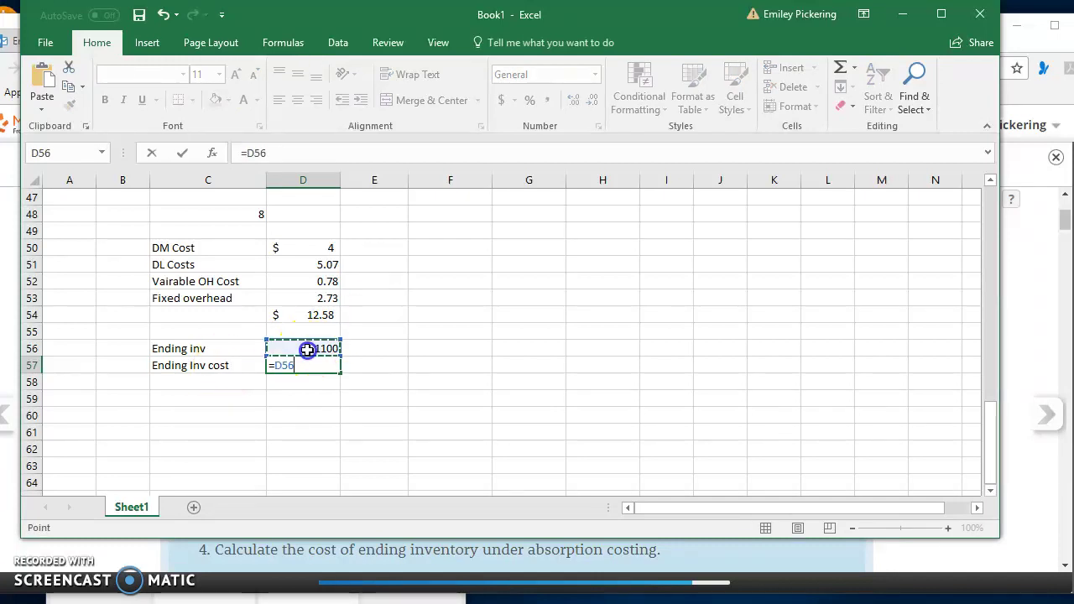
pyautogui.write('*')
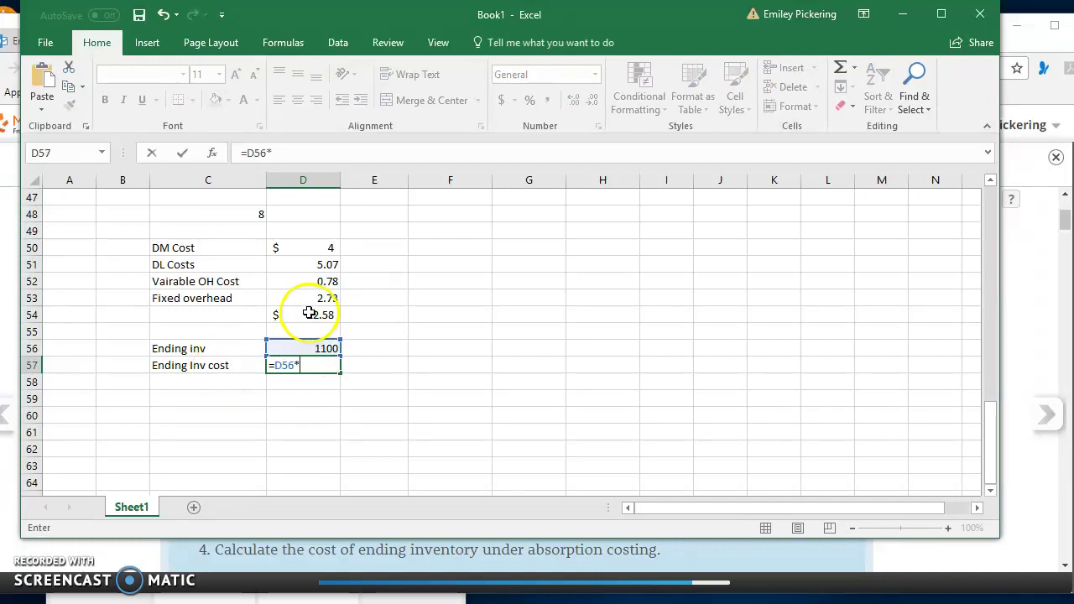
pyautogui.click(307, 314)
pyautogui.press('Tab')
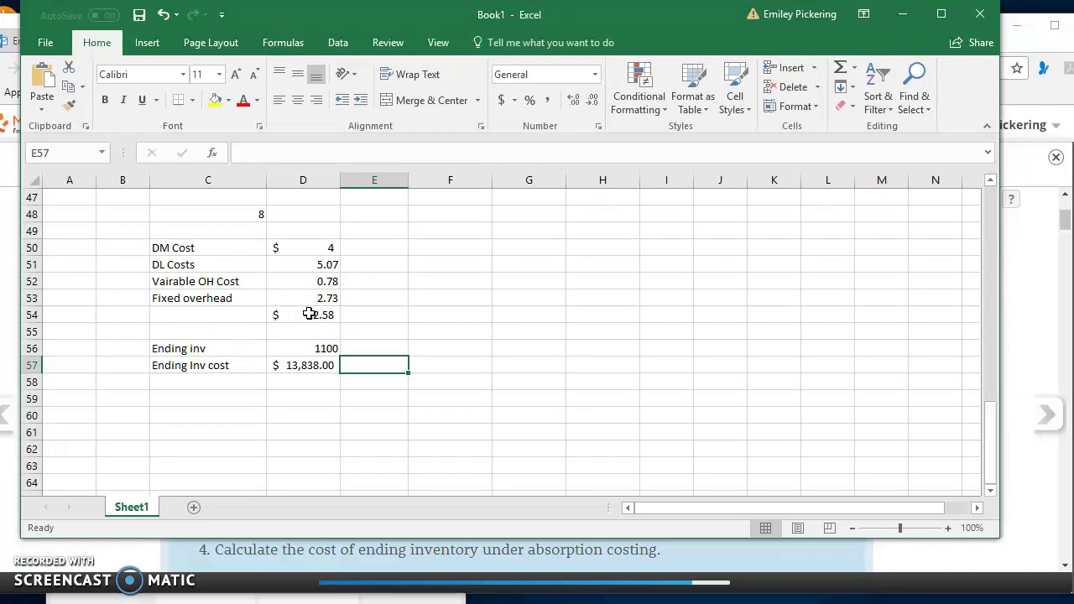